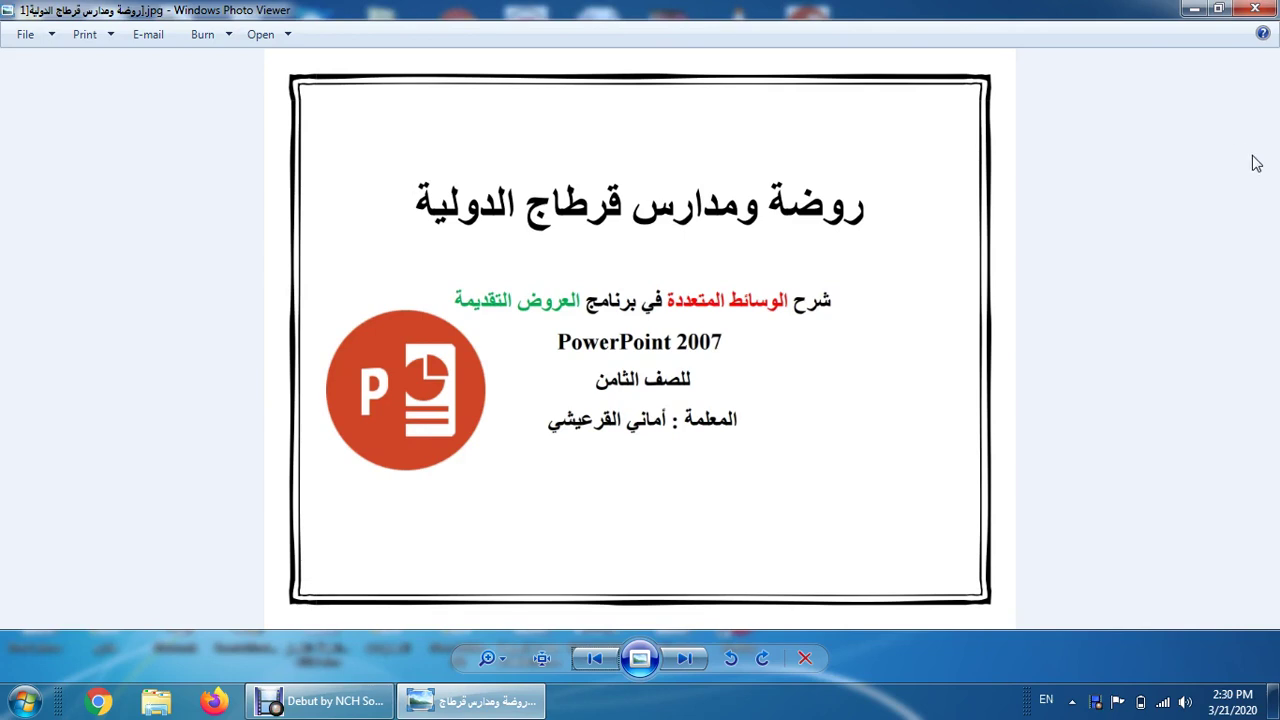
Advance Windows Photo Viewer to the second image, the slide listing the multimedia topics.
left_click(686, 658)
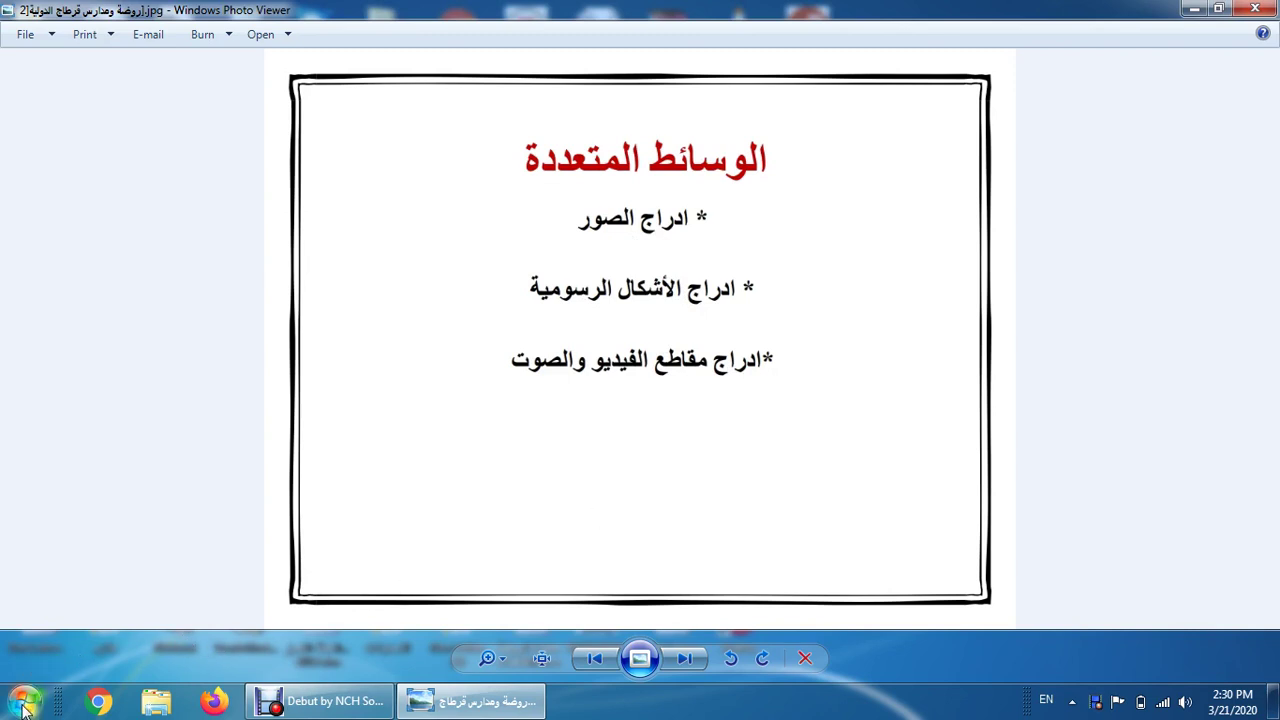
Start Microsoft Office PowerPoint 2007 from the Start menu's Microsoft Office program group.
left_click(24, 708)
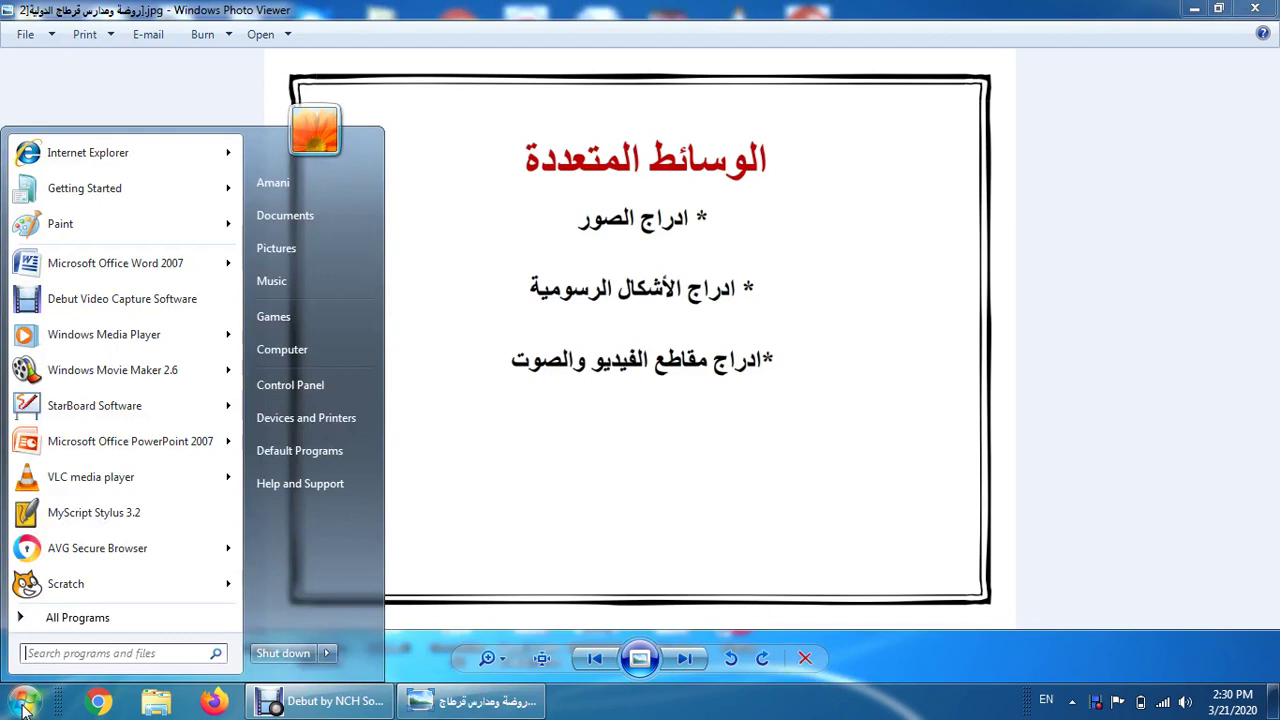
left_click(95, 623)
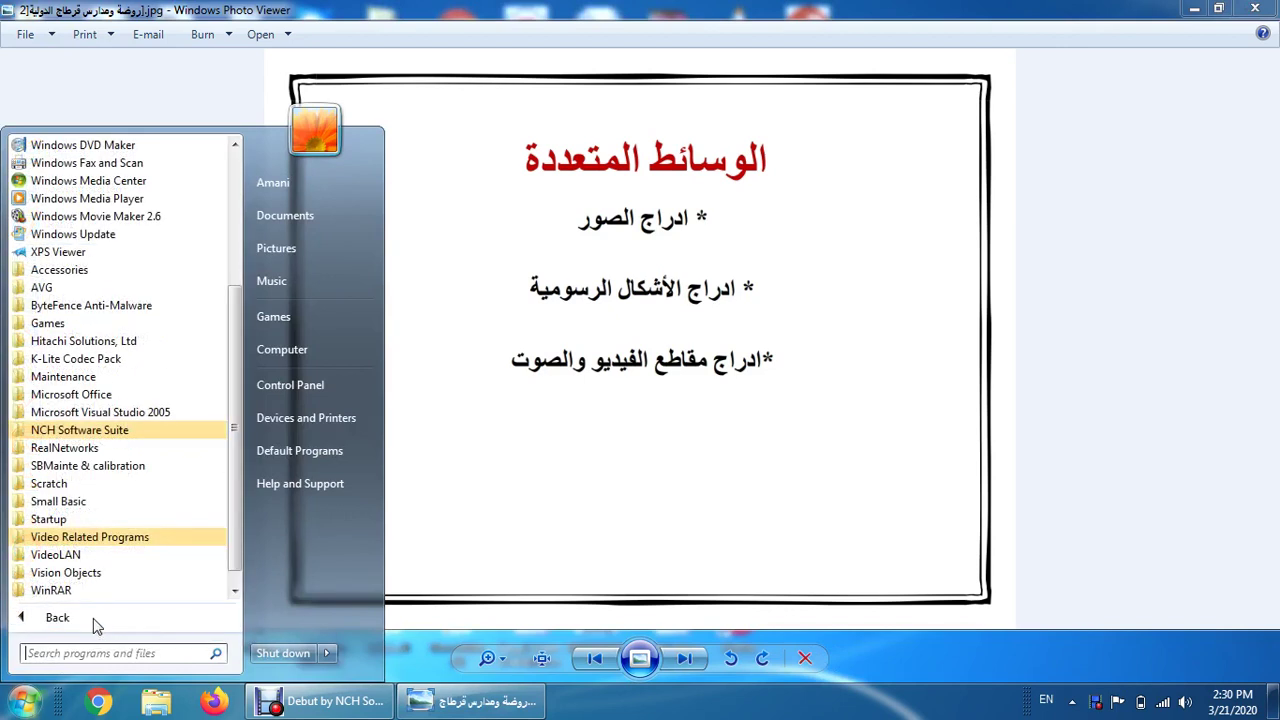
left_click(86, 398)
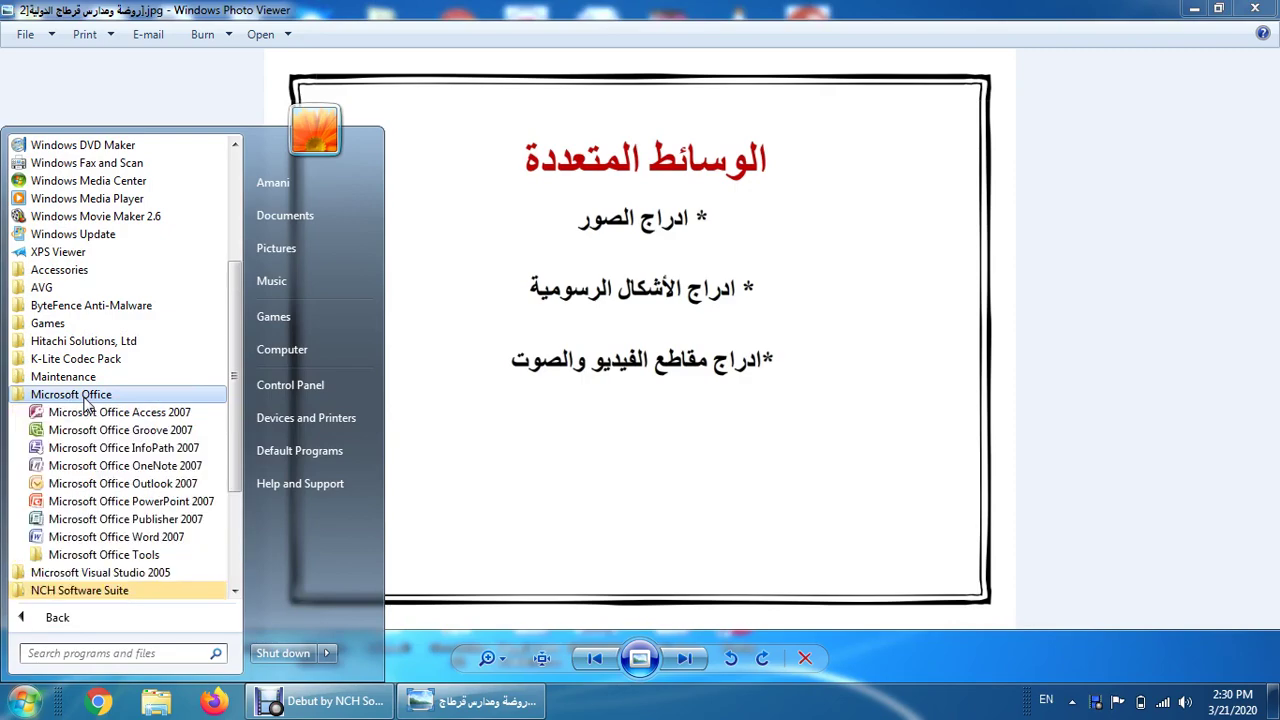
left_click(97, 505)
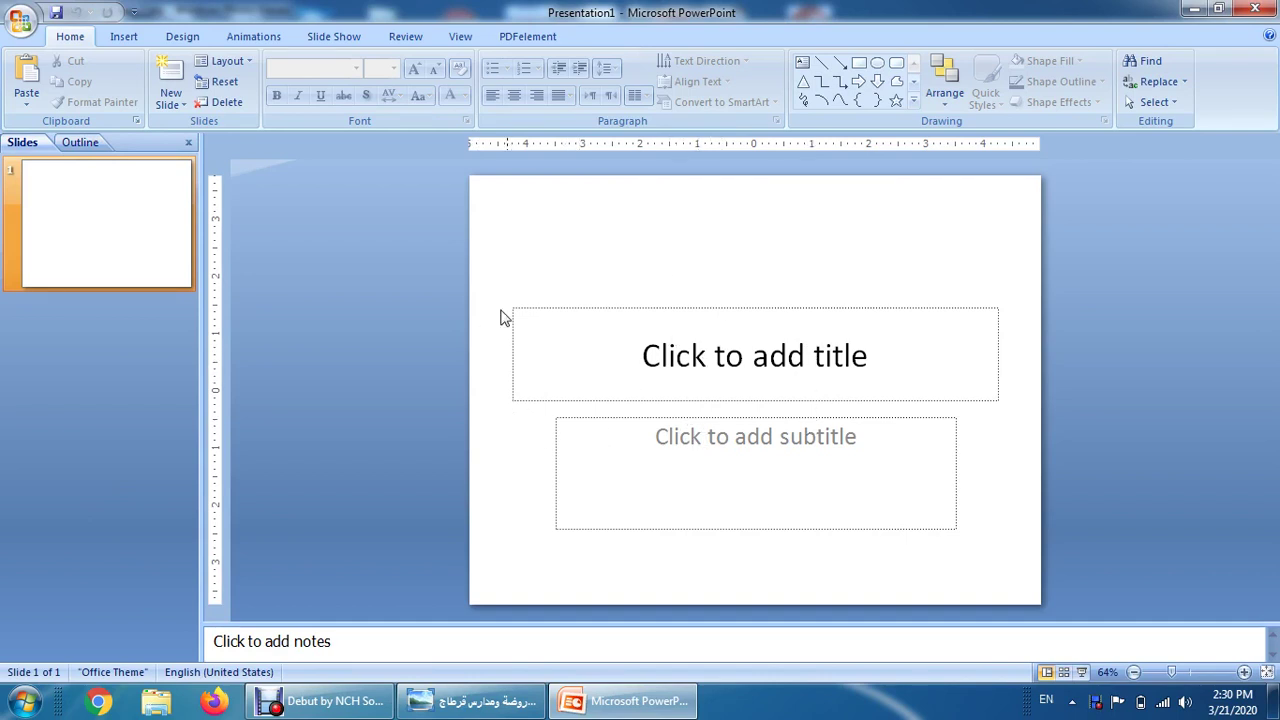
Give slide 1 the Title and Content layout and type the Arabic title ادراج صور.
left_click(250, 67)
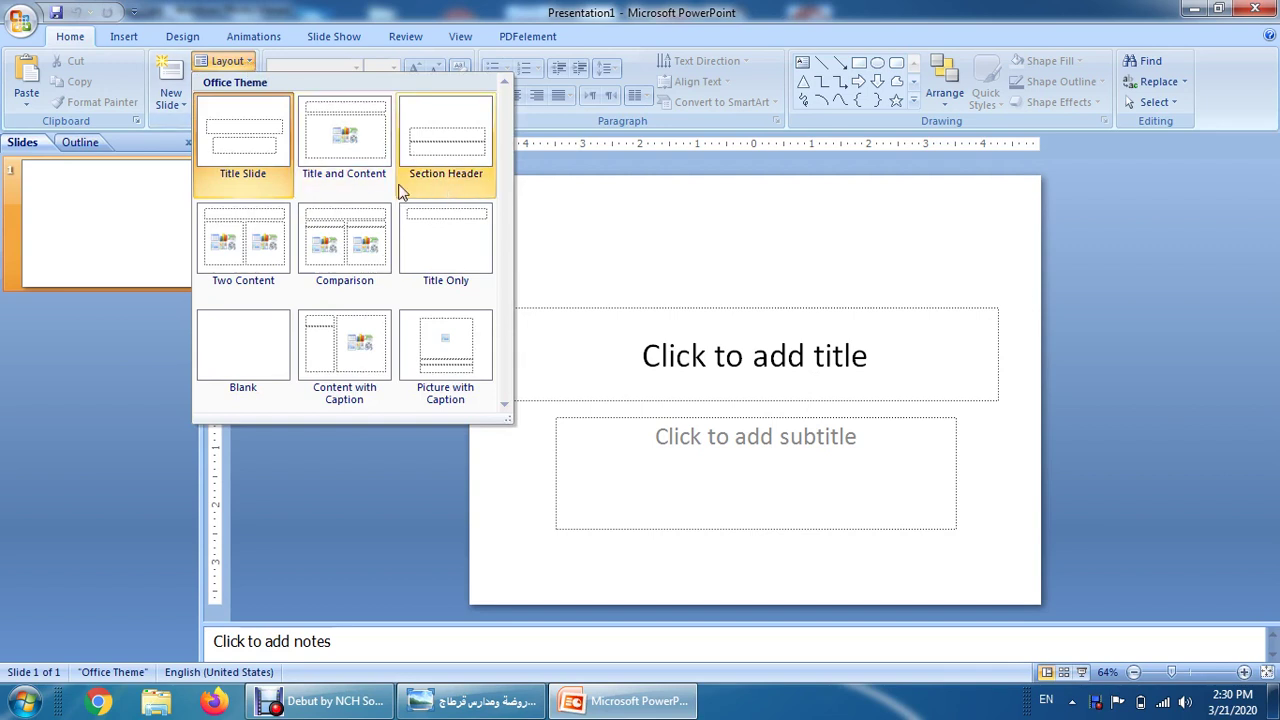
left_click(367, 146)
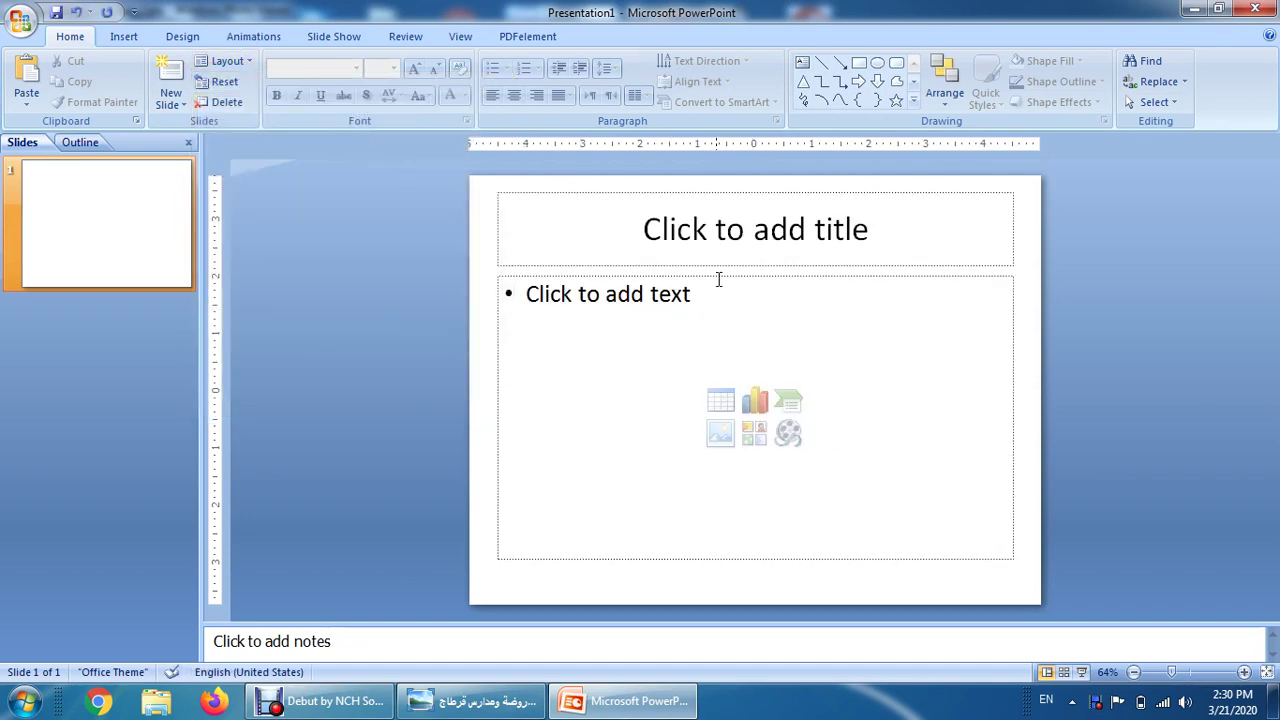
left_click(780, 247)
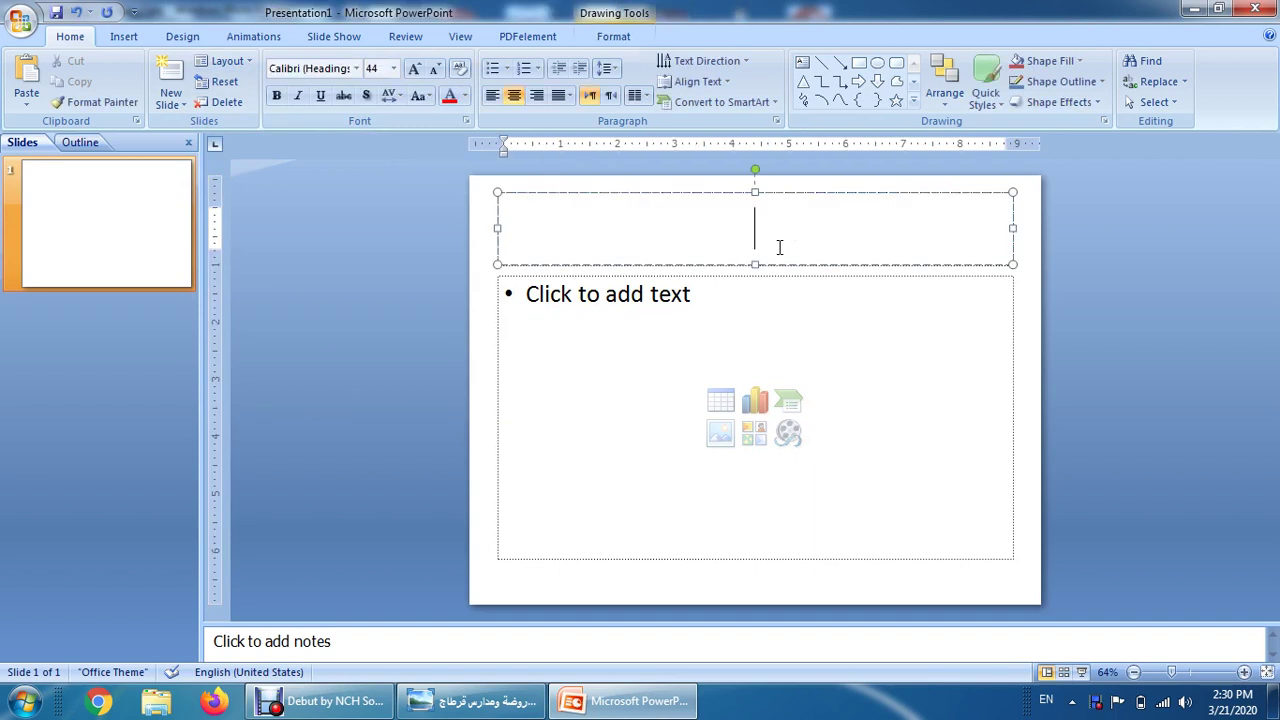
type("h]")
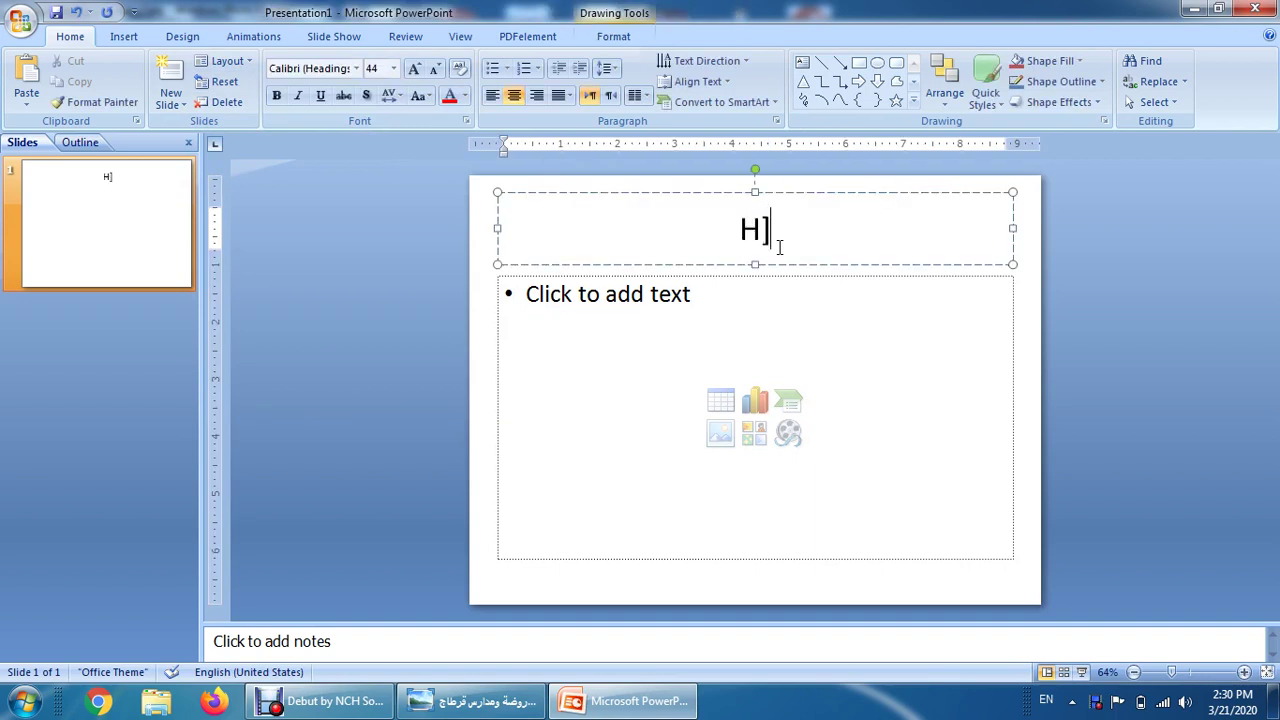
key("ctrl+z")
key("ctrl+z")
key("ctrl+z")
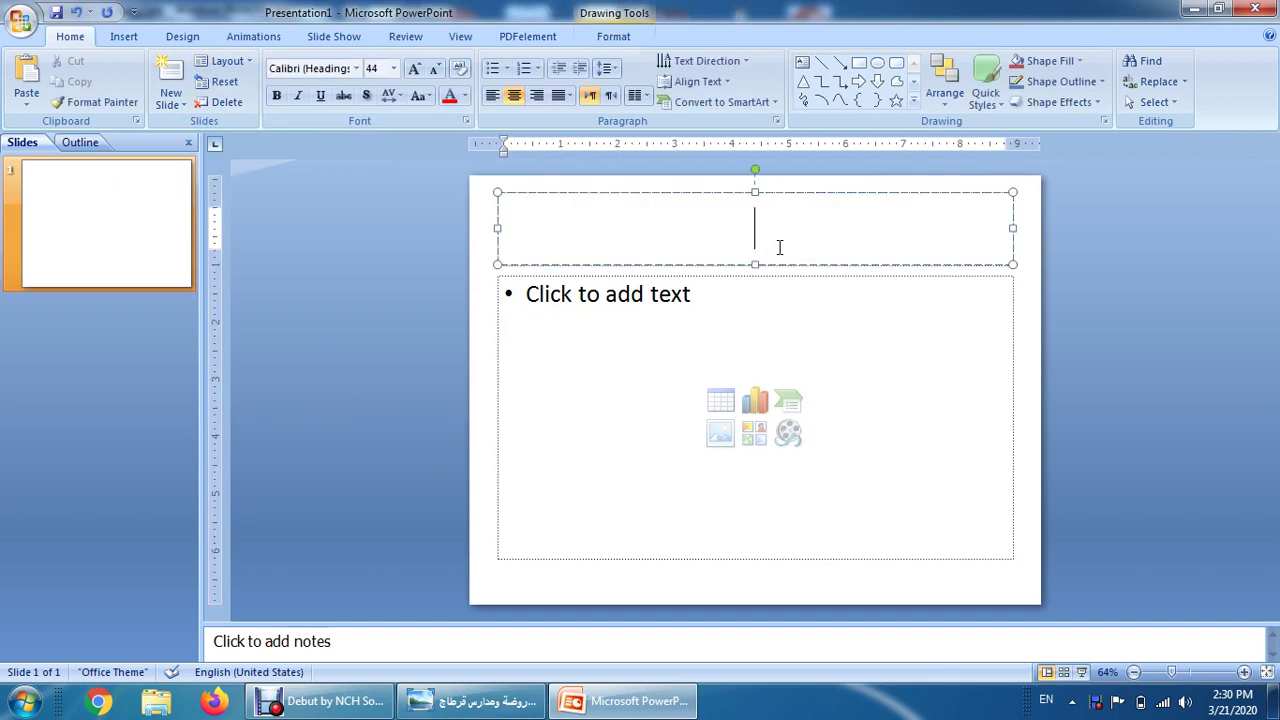
key("alt+shift")
type("ادرا")
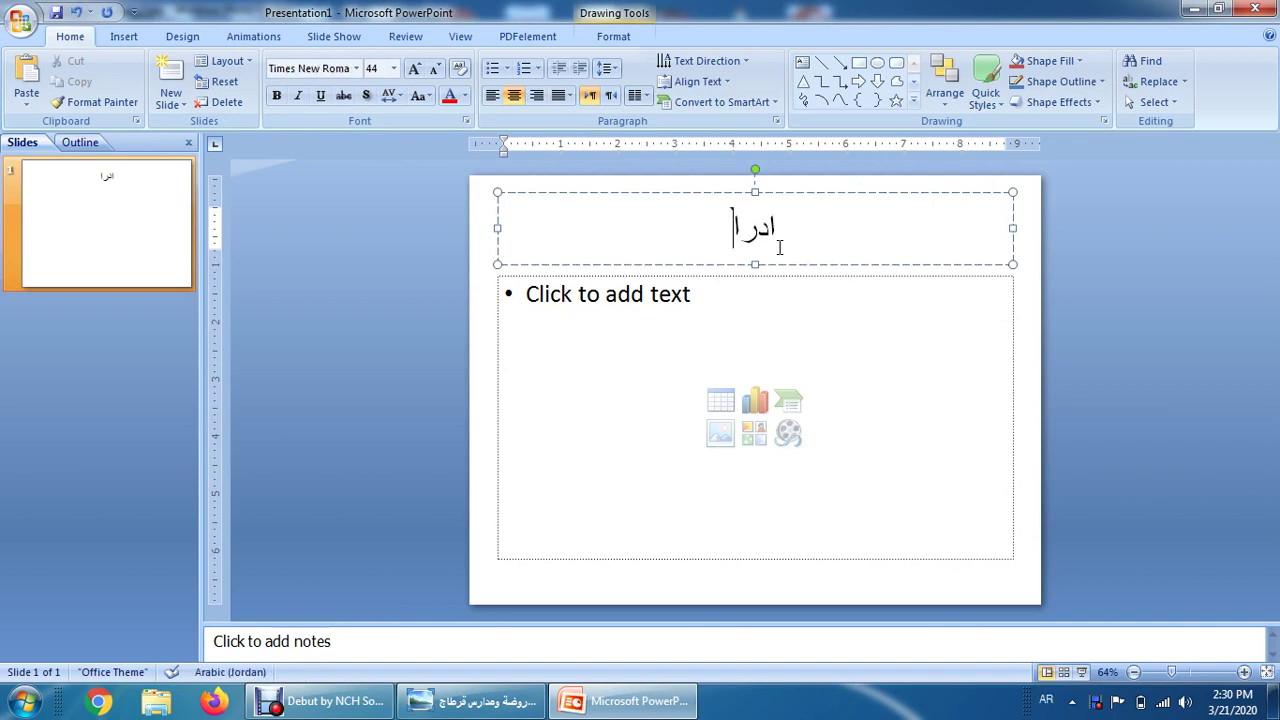
type("ج ص")
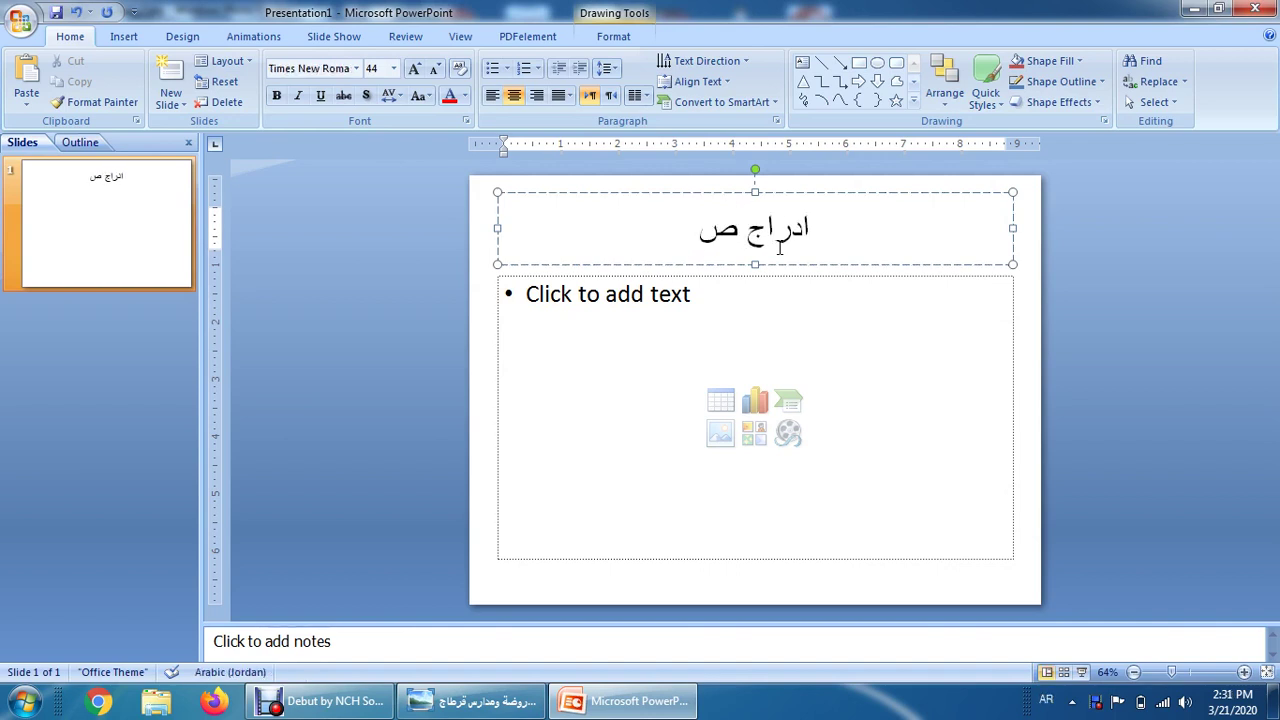
type("ور")
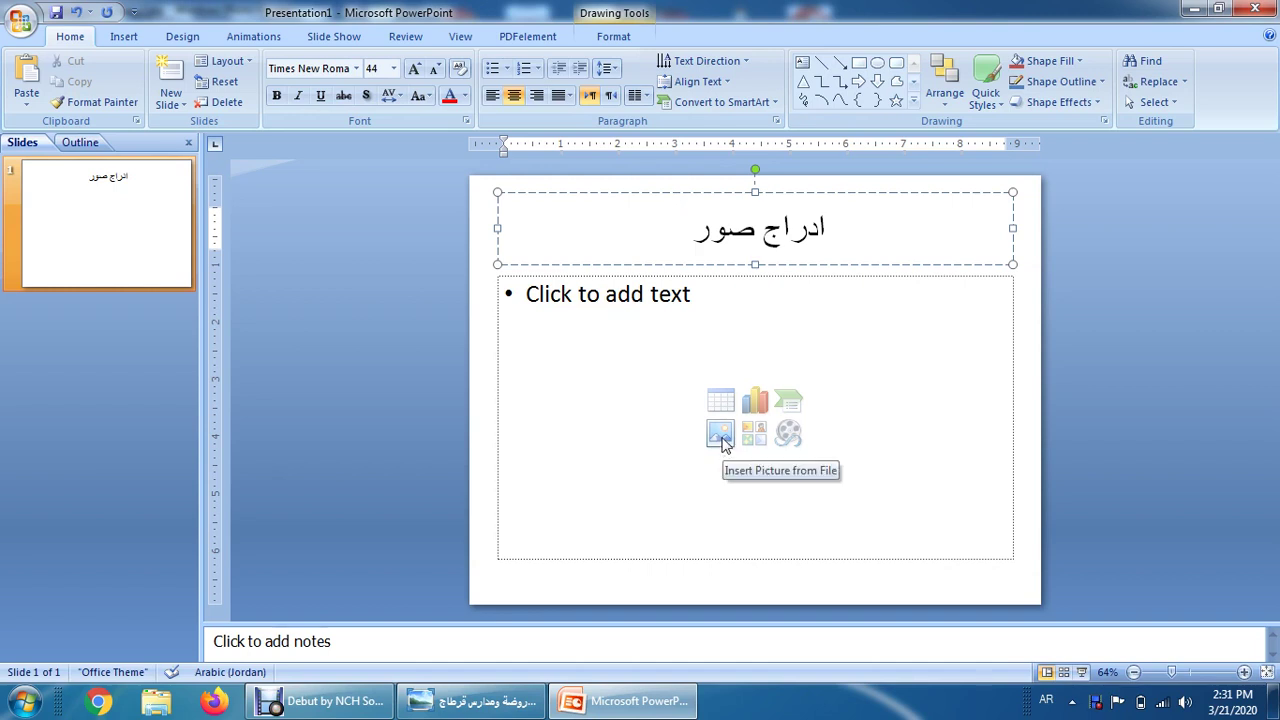
Insert Chrysanthemum.jpg from Pictures > Sample Pictures into slide 1's content placeholder.
left_click(720, 434)
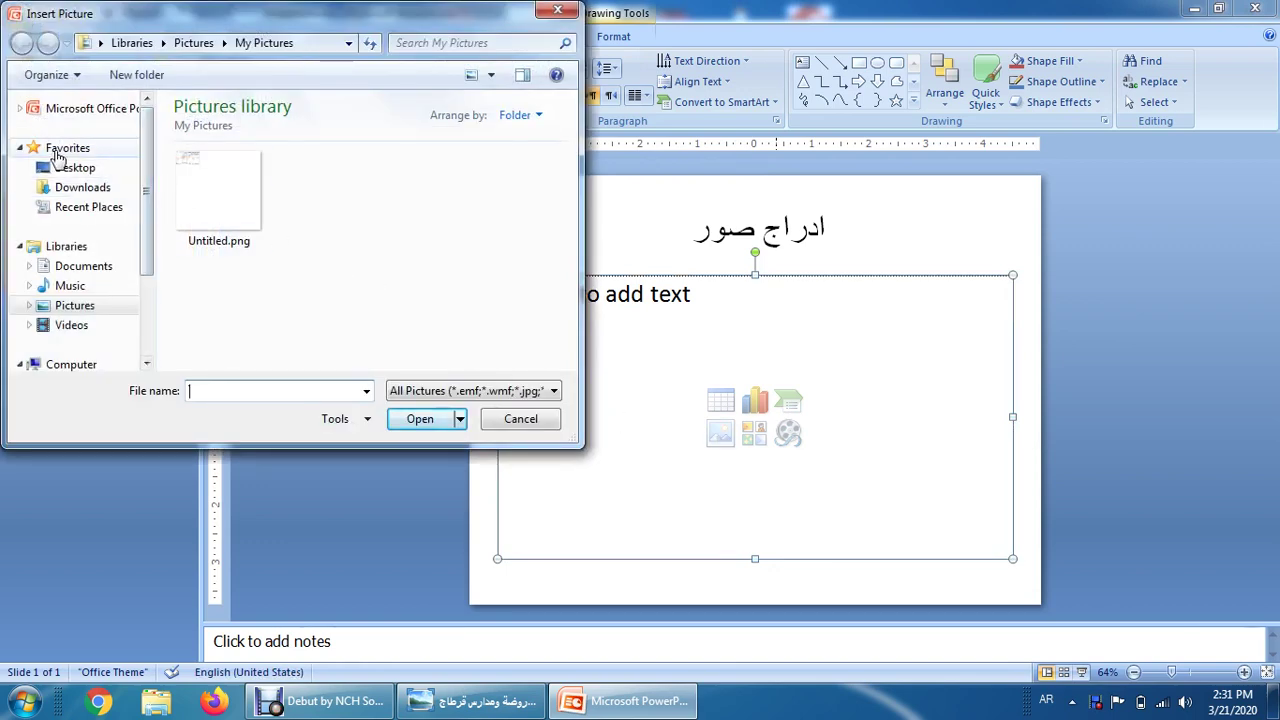
left_click(75, 305)
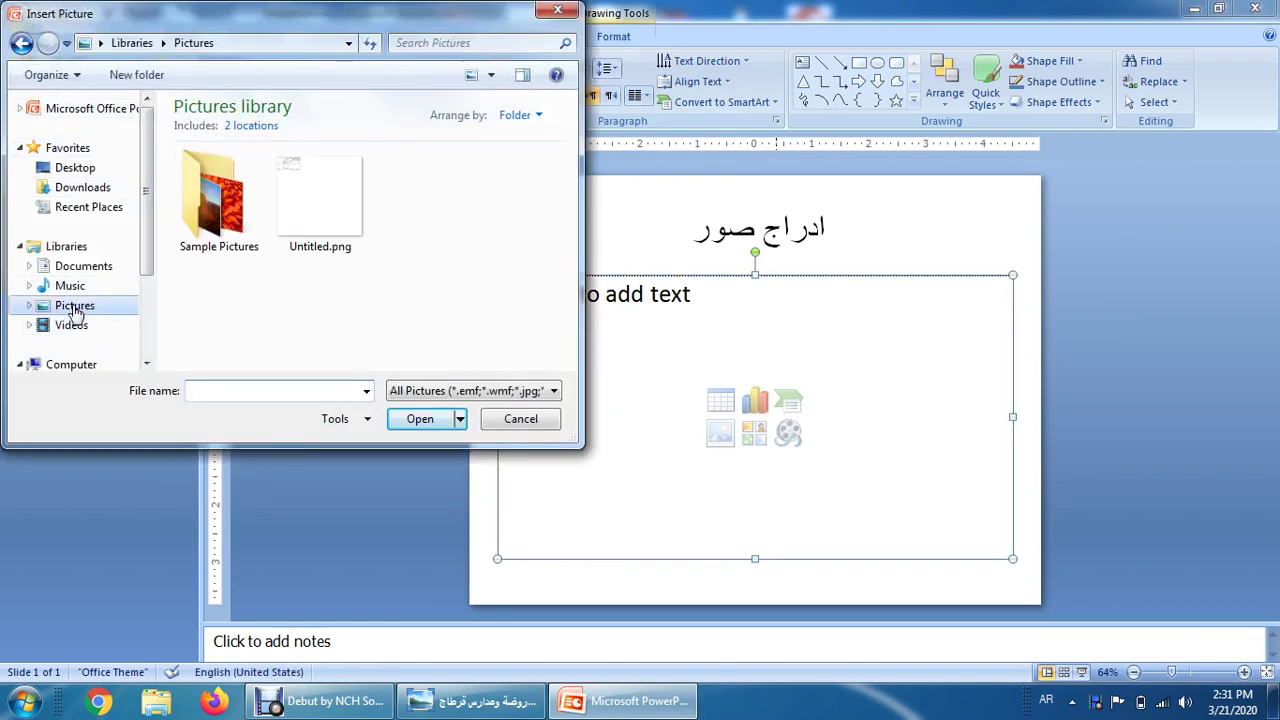
left_click(222, 228)
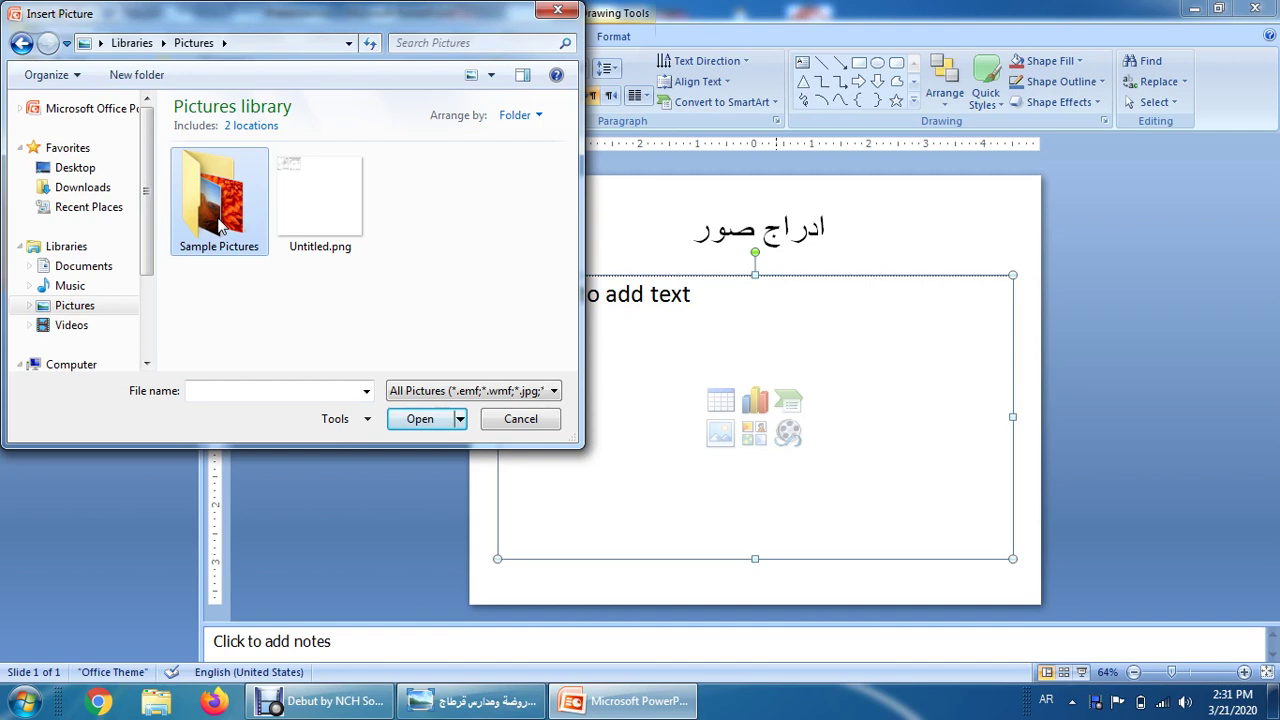
double_click(222, 228)
left_click(219, 212)
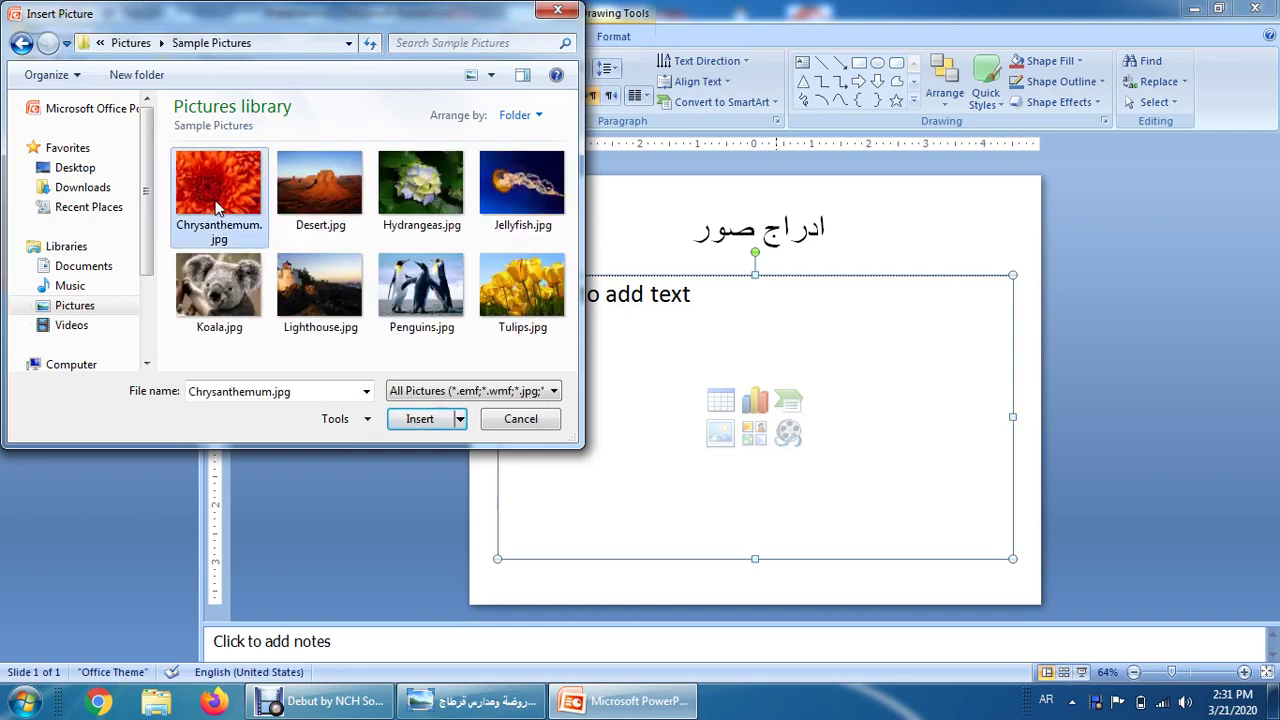
left_click(419, 428)
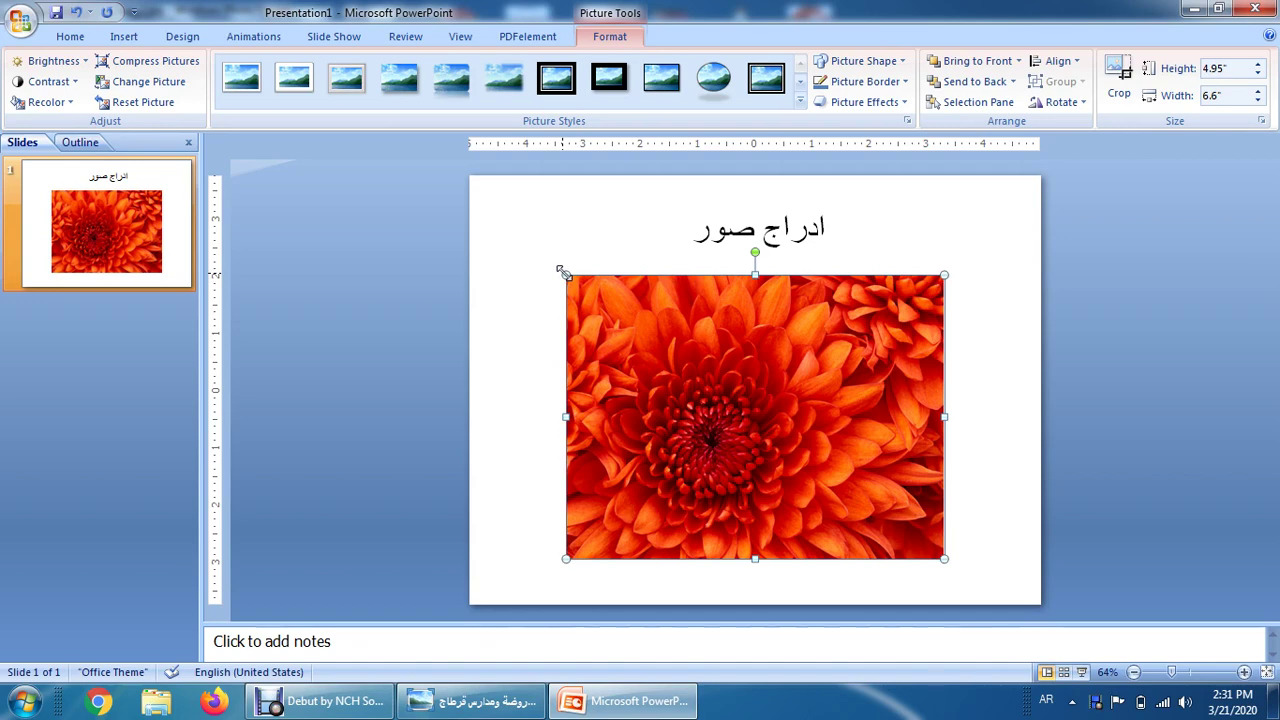
Resize the flower picture by its corner so it fills the area below the title.
left_click_drag(563, 272, 745, 384)
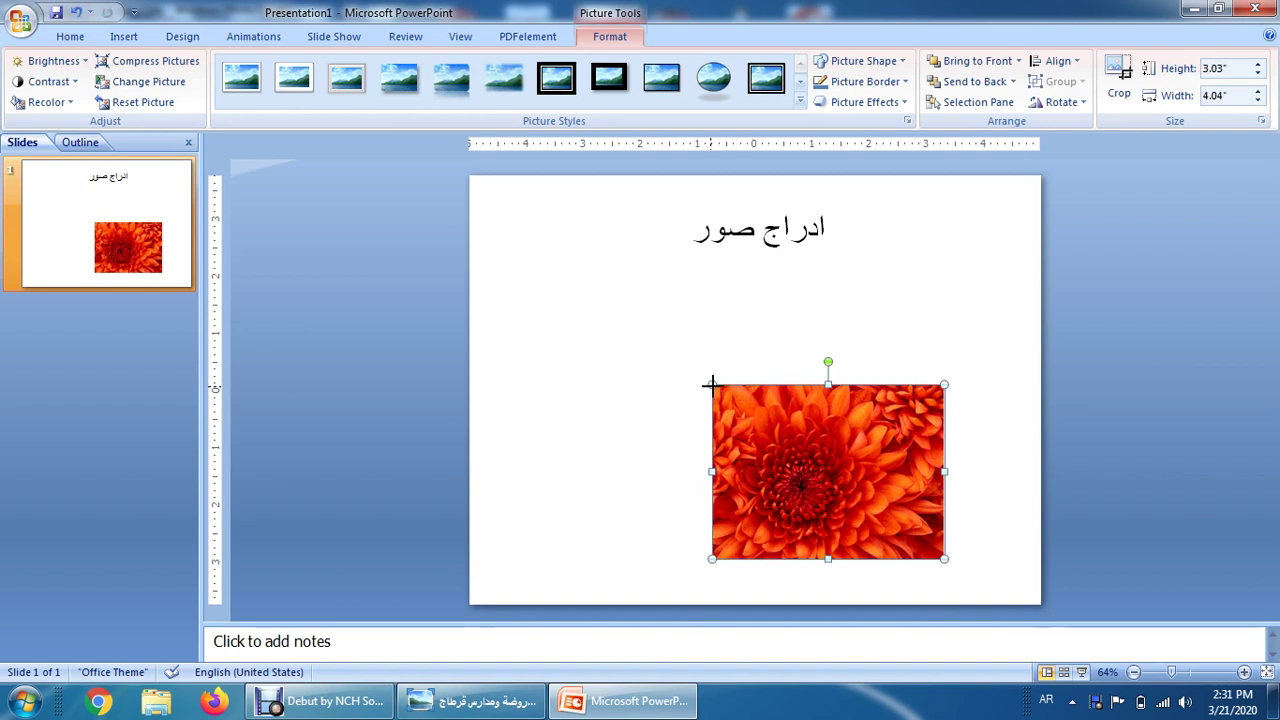
left_click_drag(711, 385, 551, 289)
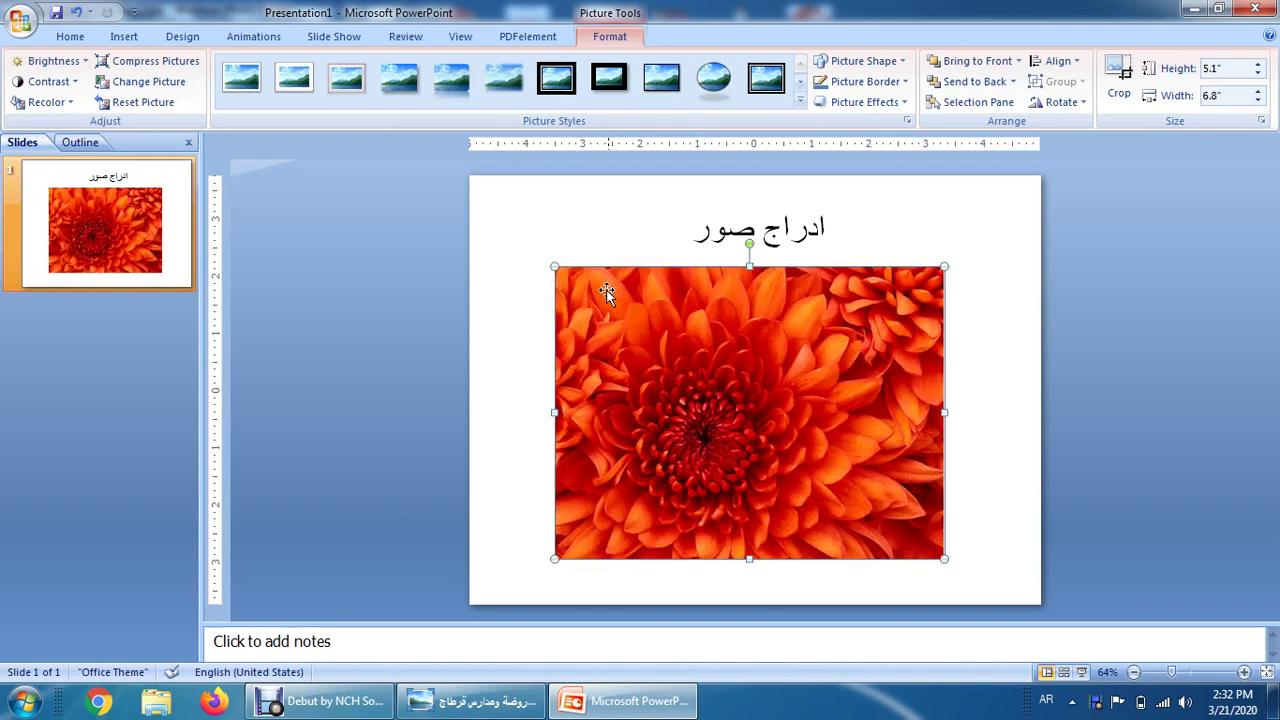
left_click(530, 282)
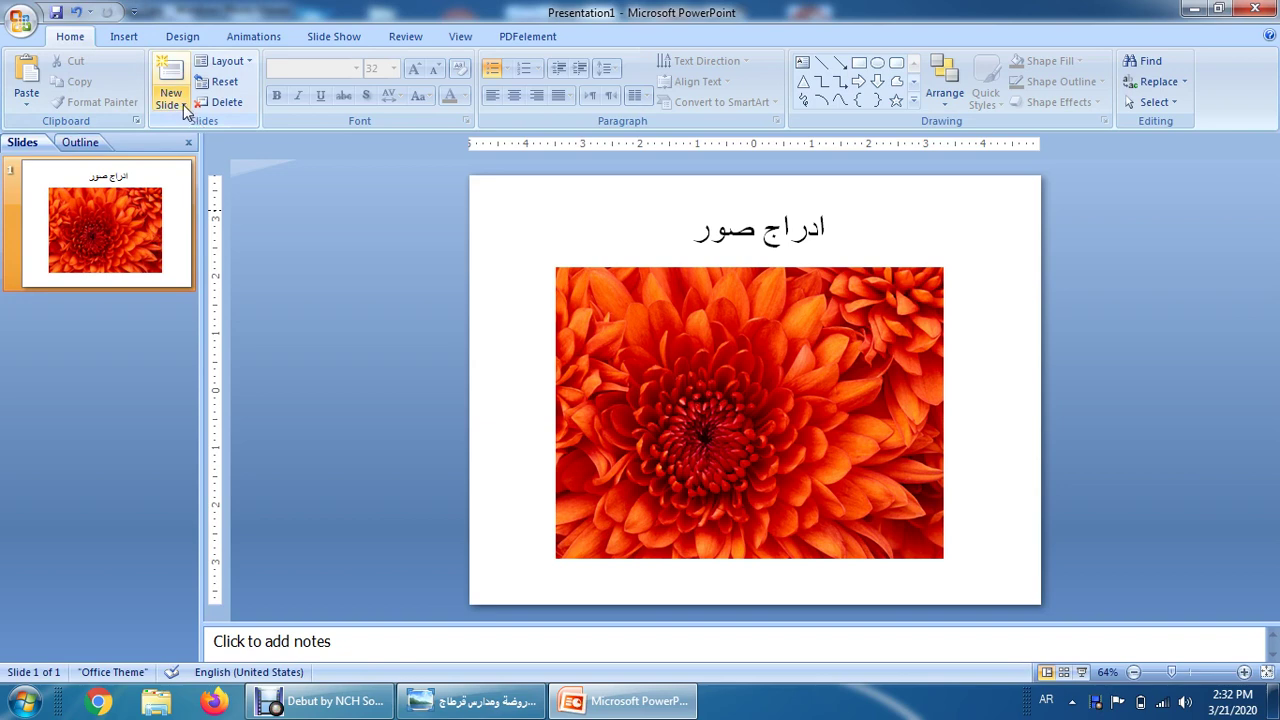
Add a blank second slide and insert the Koala.jpg photo into it.
left_click(183, 104)
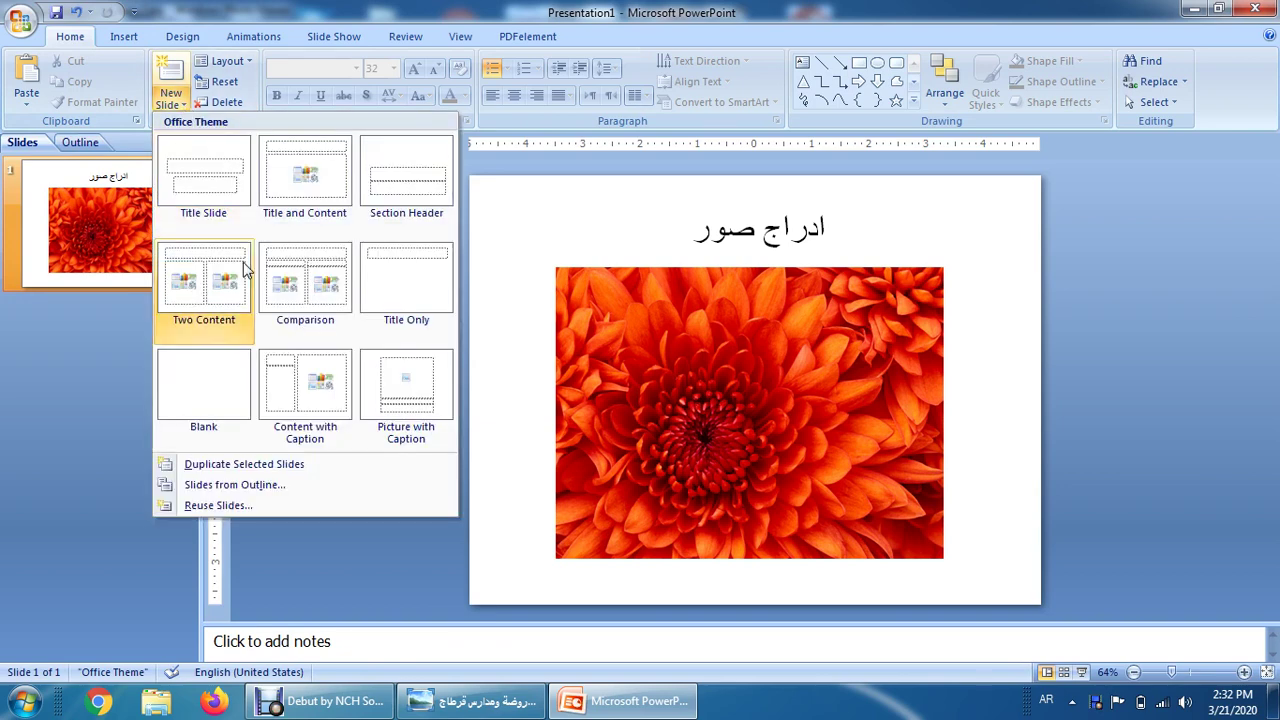
left_click(226, 373)
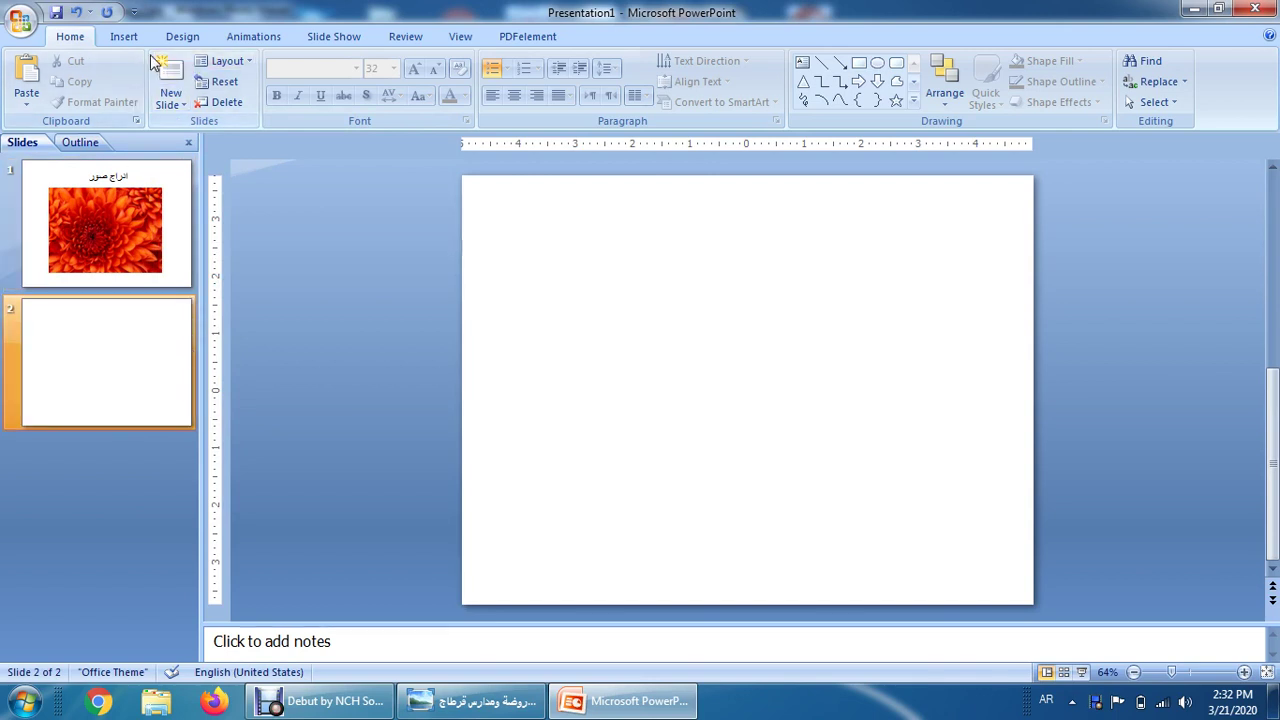
left_click(125, 37)
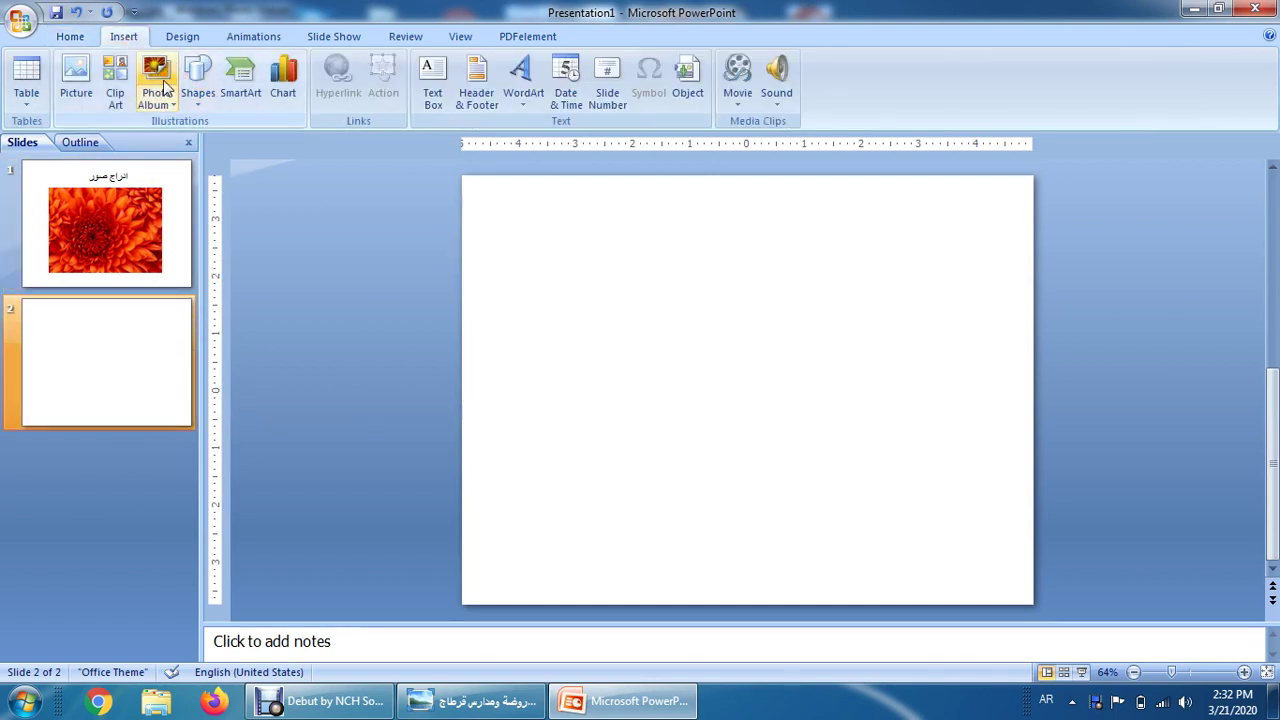
left_click(78, 80)
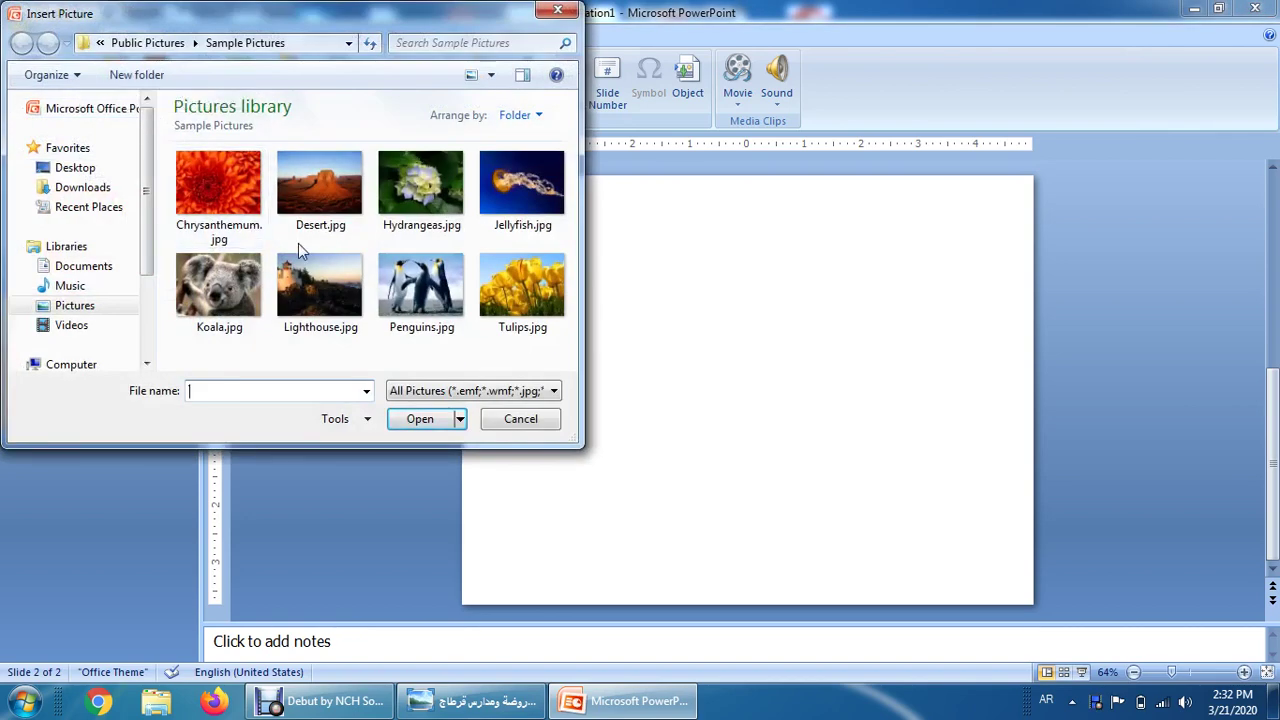
left_click(217, 288)
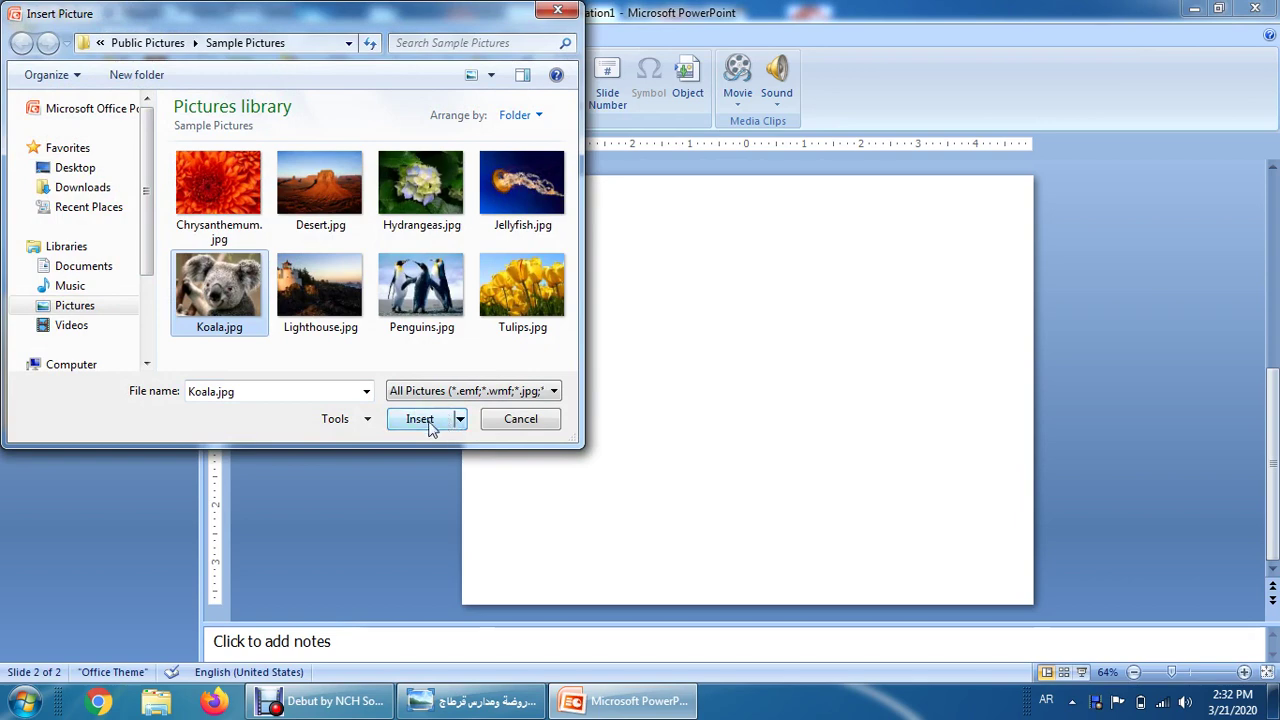
left_click(426, 422)
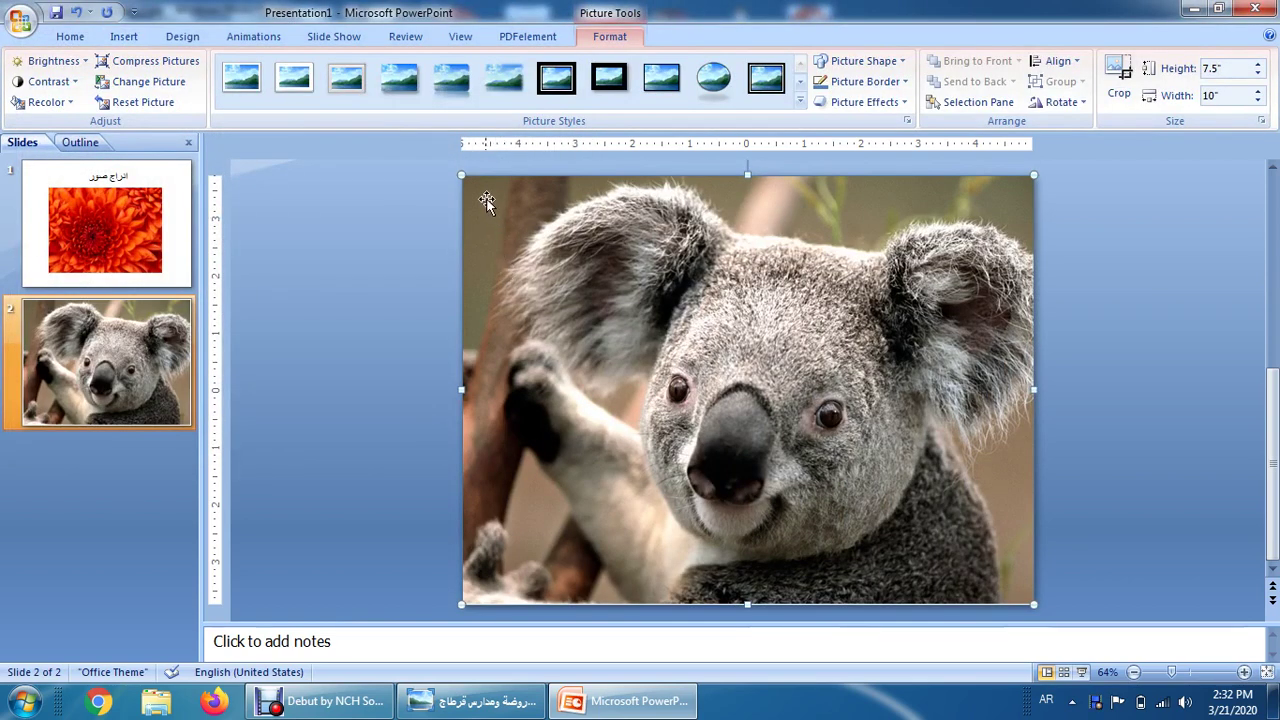
Shrink the koala photo into the slide's bottom-right corner.
left_click_drag(462, 177, 876, 422)
left_click(701, 363)
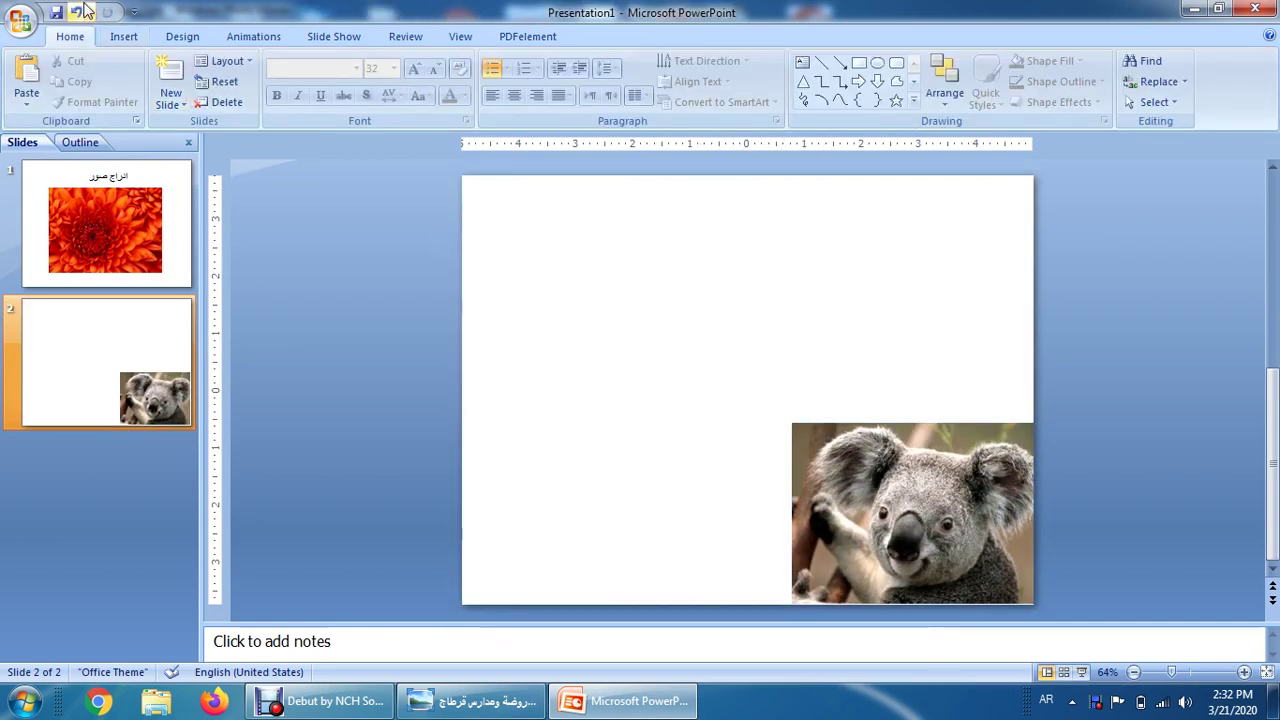
left_click(124, 37)
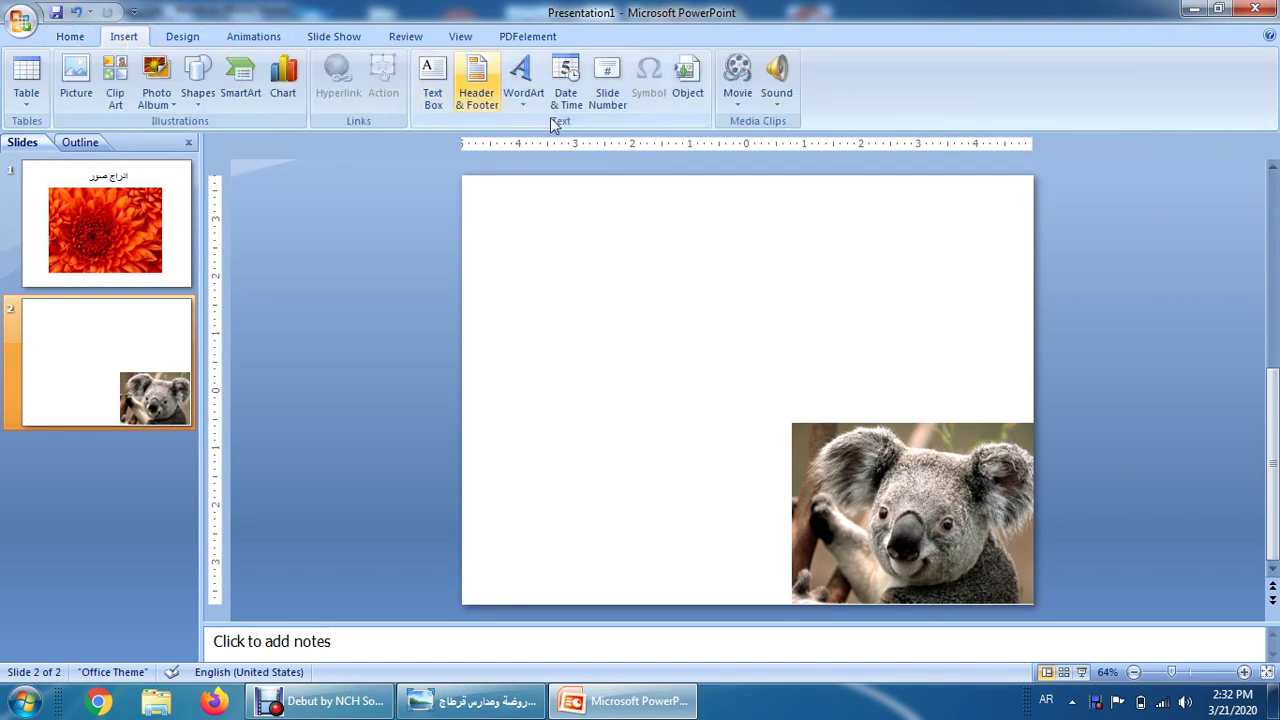
Add the Maid with the Flaxen Hair sound, playing when clicked, and move its icon up-left.
left_click(777, 100)
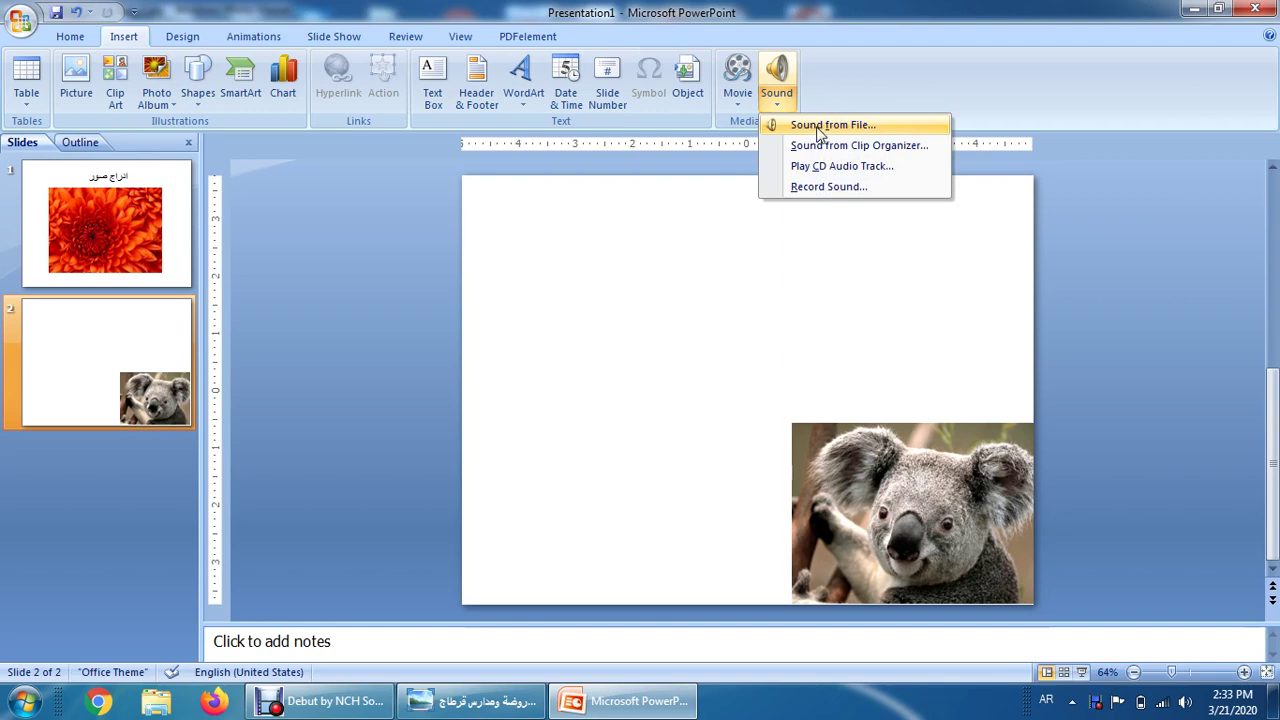
left_click(832, 125)
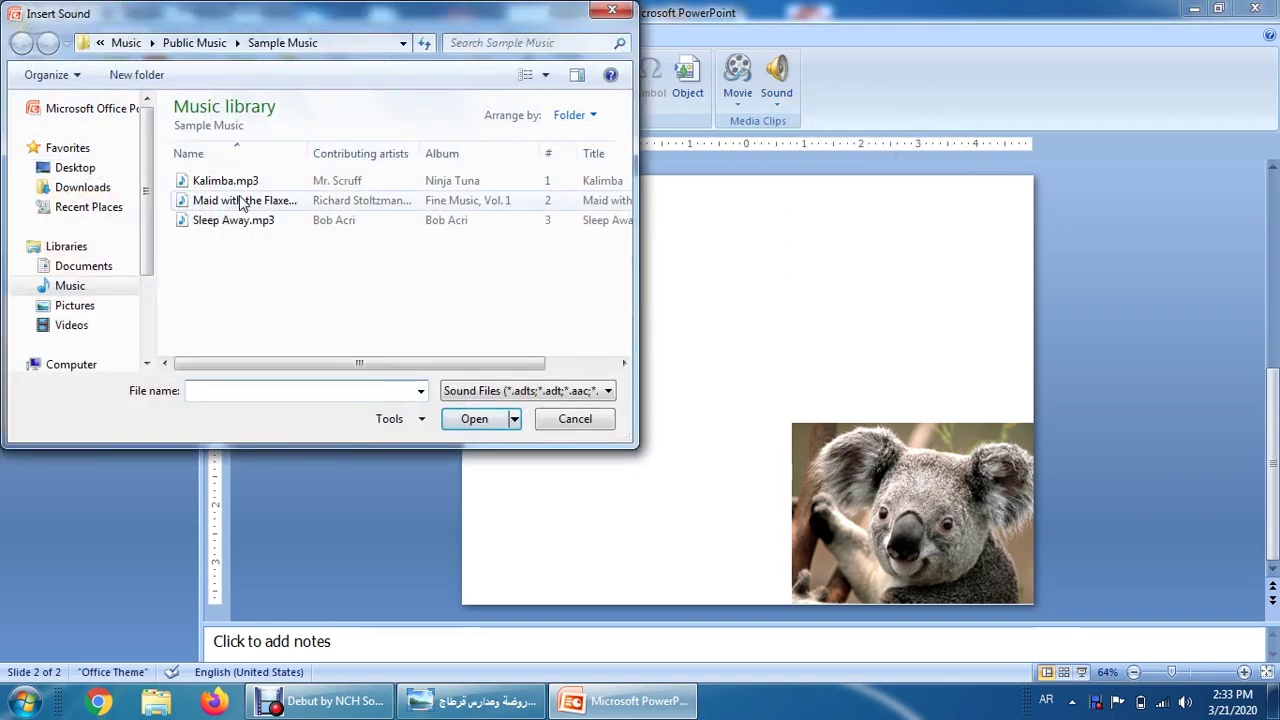
left_click(240, 203)
left_click(484, 418)
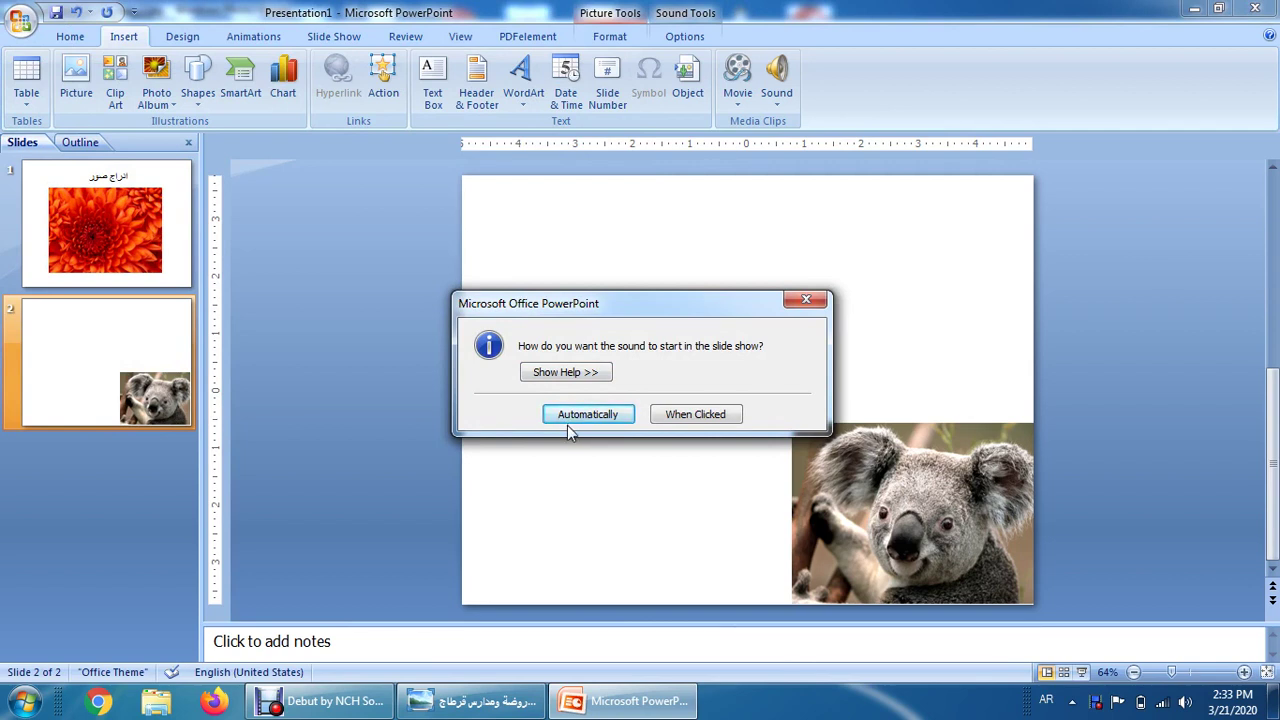
left_click(690, 418)
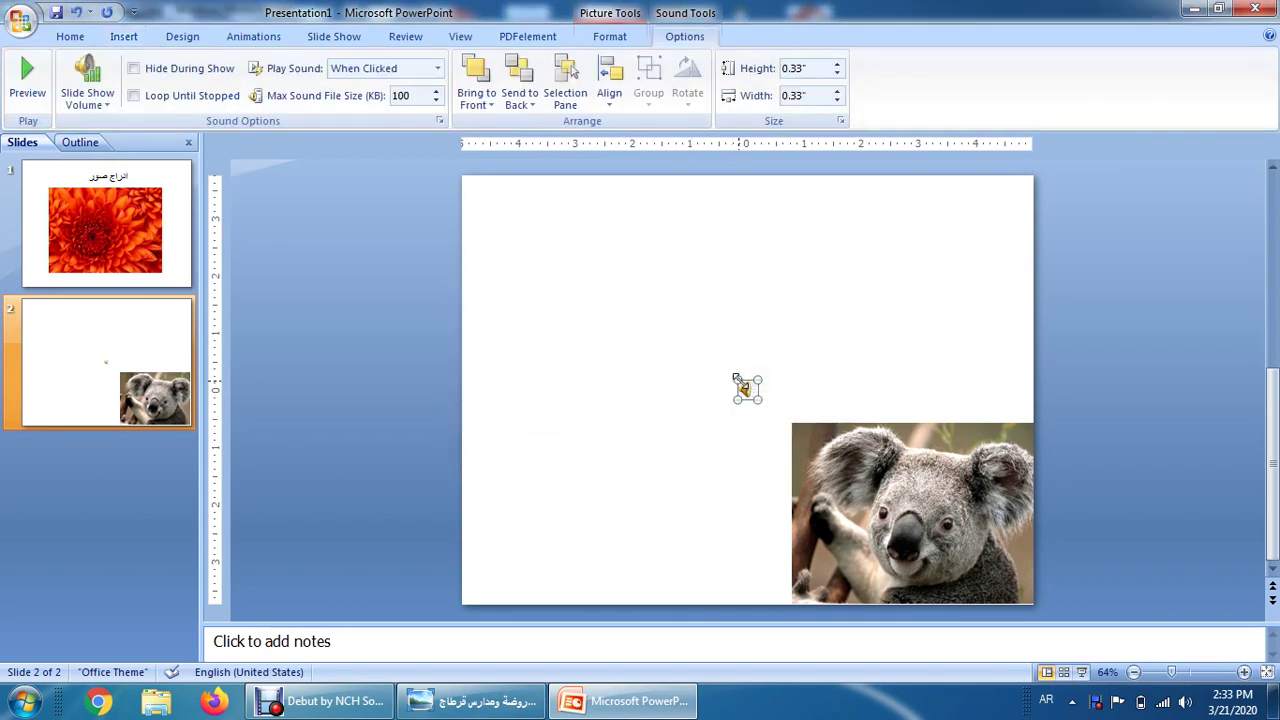
left_click_drag(745, 390, 661, 318)
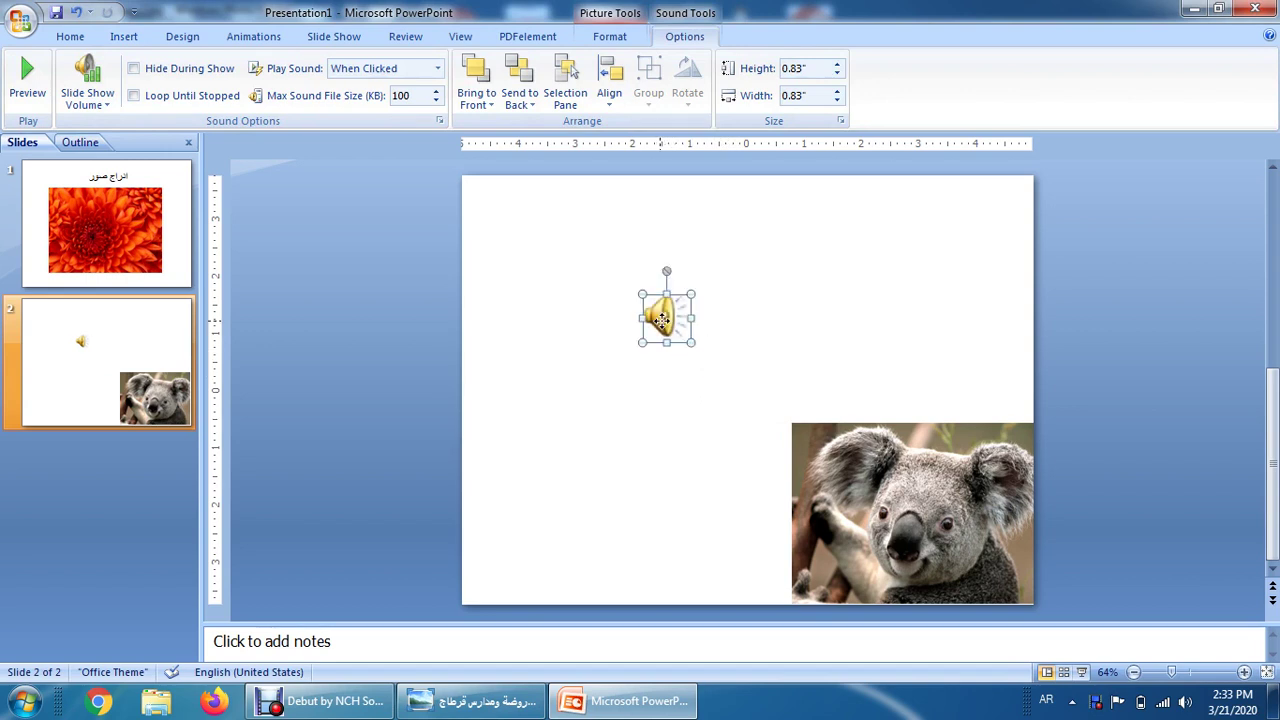
left_click(632, 474)
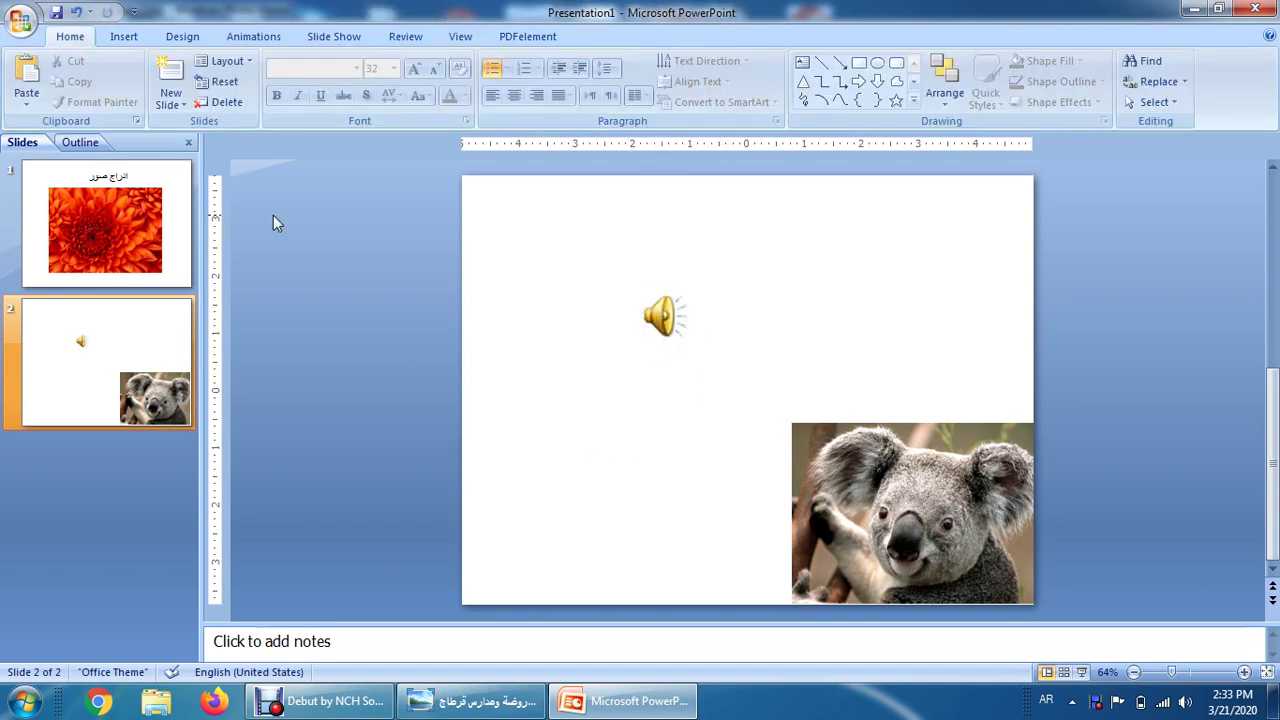
Add a third Title and Content slide titled ادراج مقطع فيديو.
left_click(183, 105)
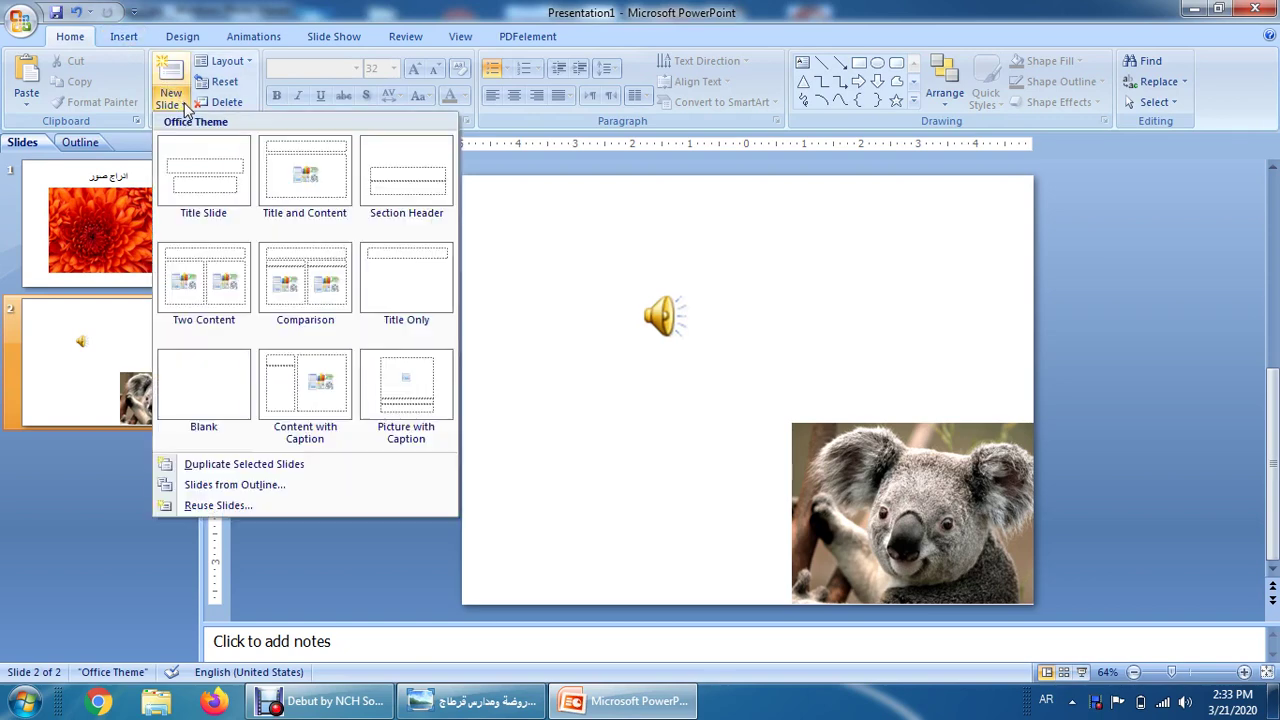
left_click(312, 192)
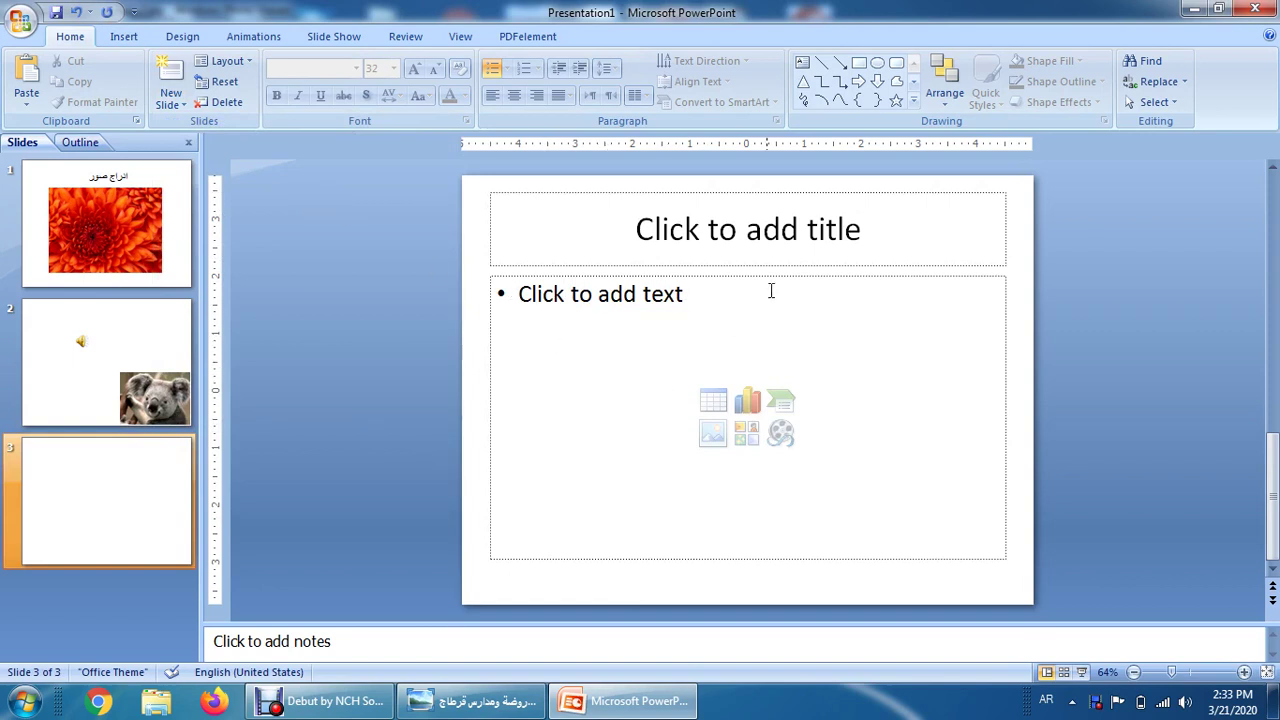
left_click(816, 232)
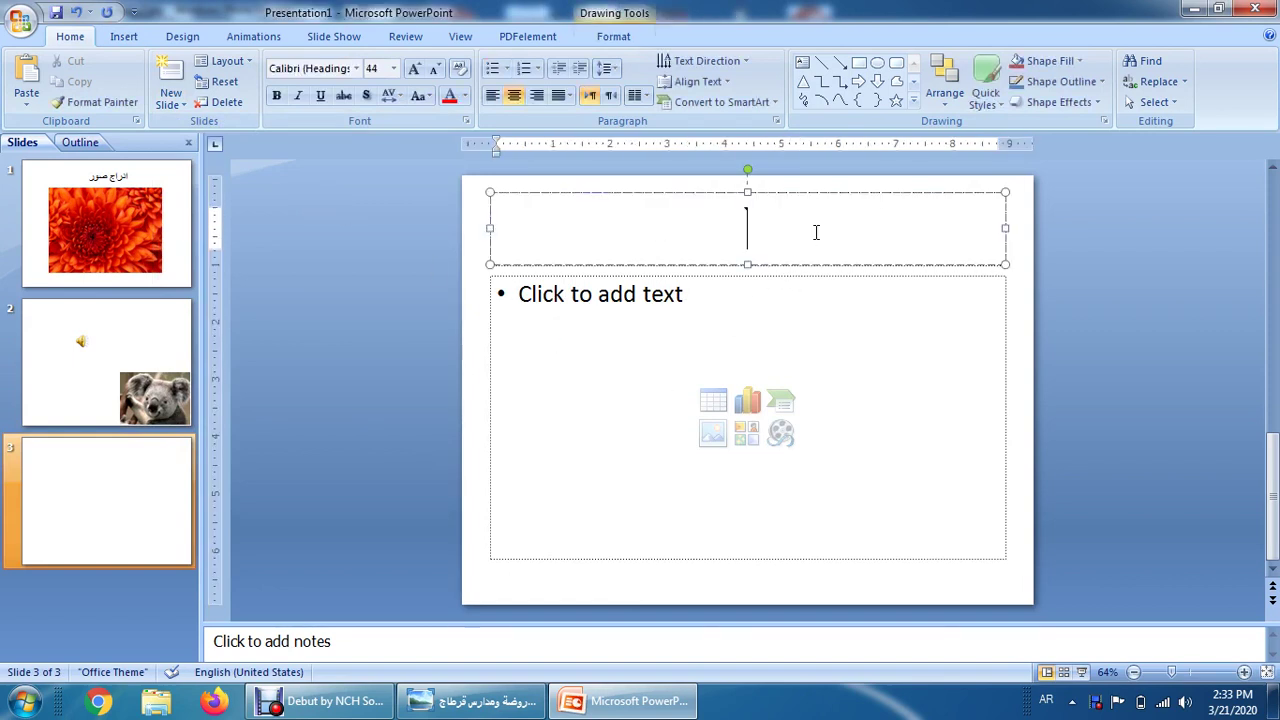
type("ادر")
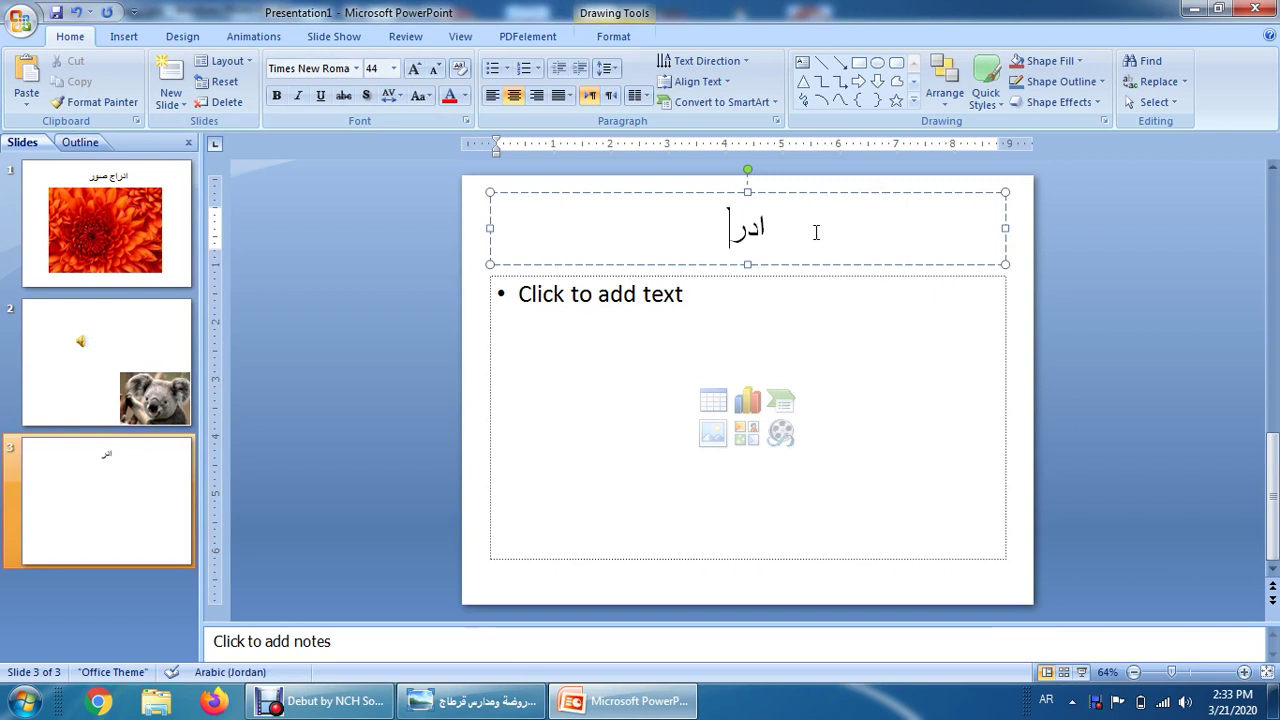
type("اج مقط")
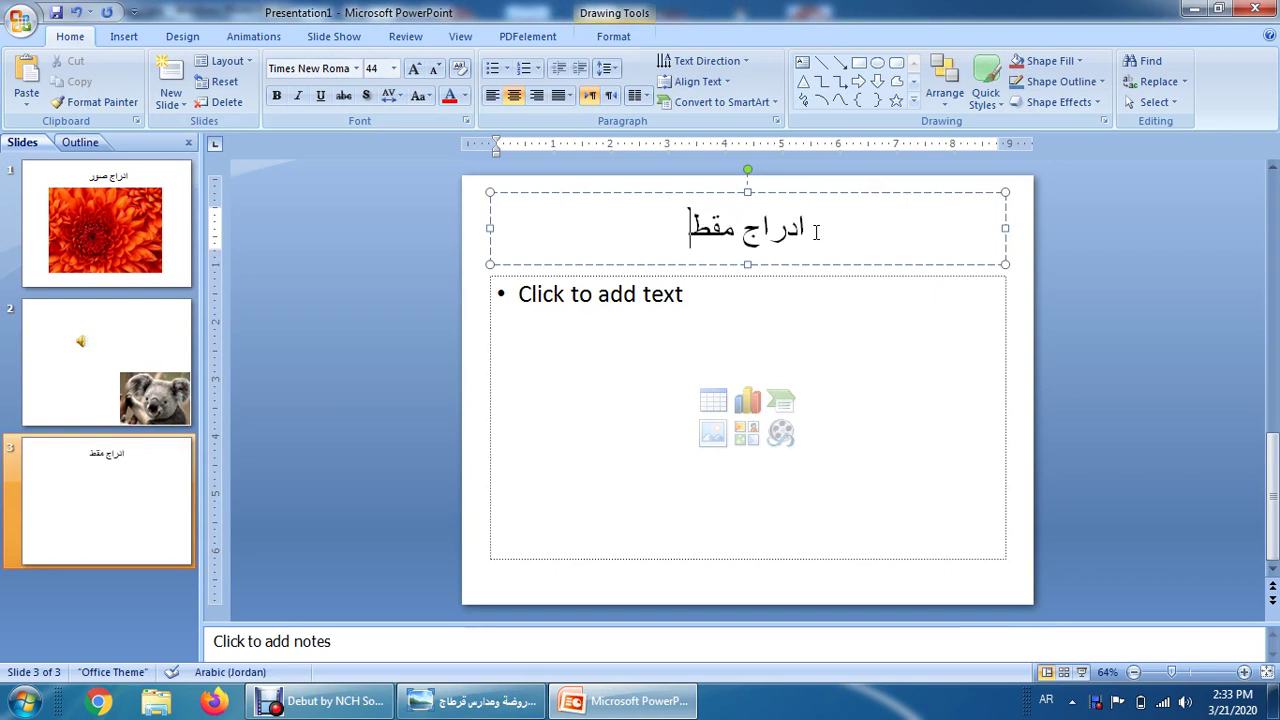
type("ع فيد")
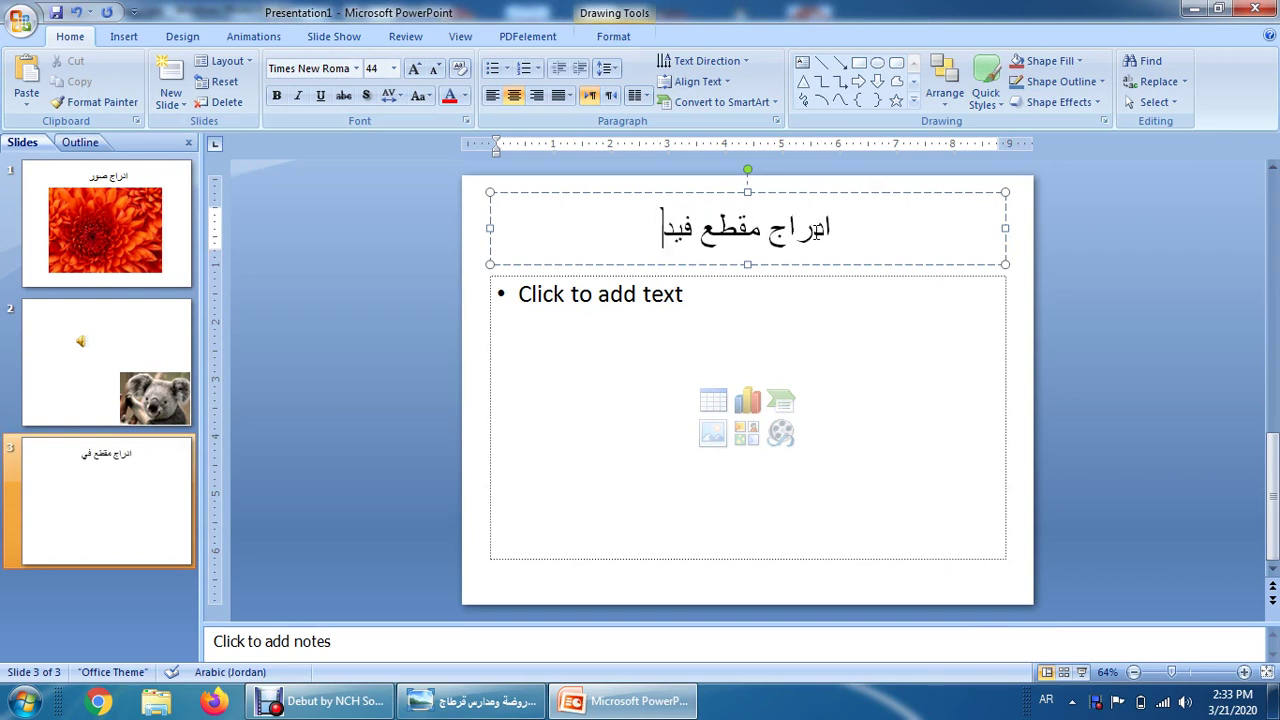
type("يو")
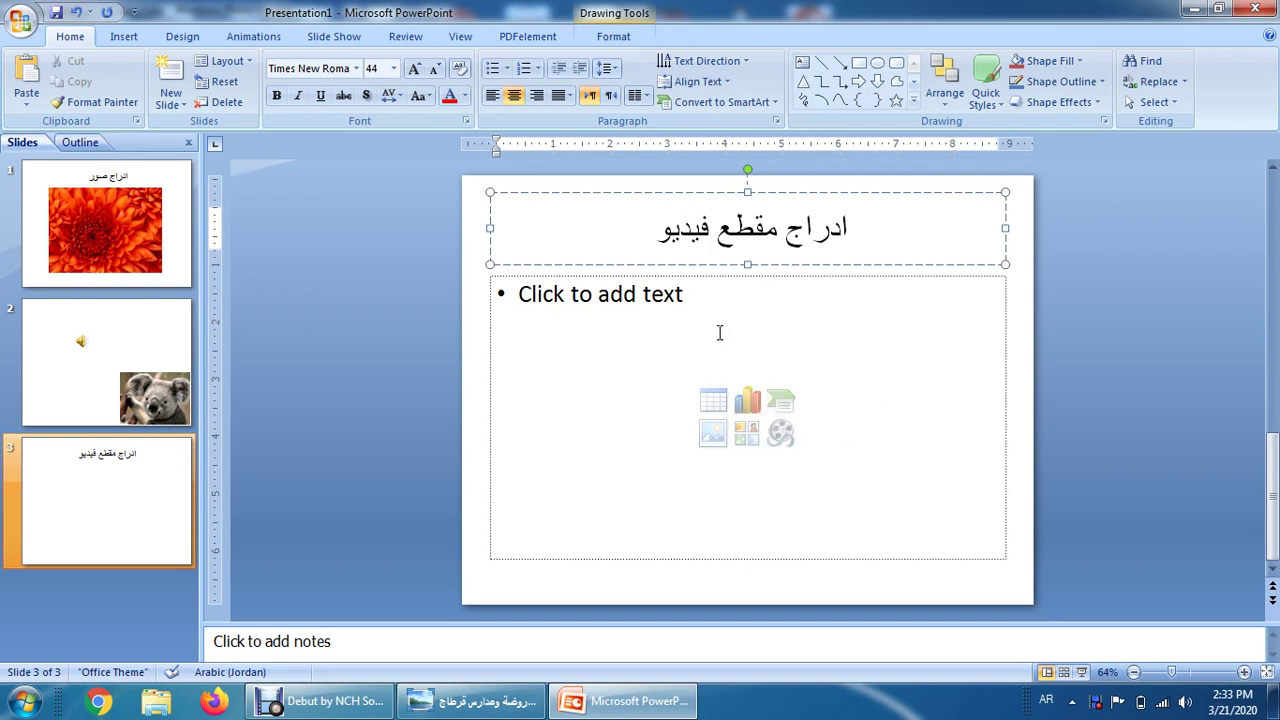
Insert the Wildlife.wmv video into the content area, set to play automatically.
left_click(127, 36)
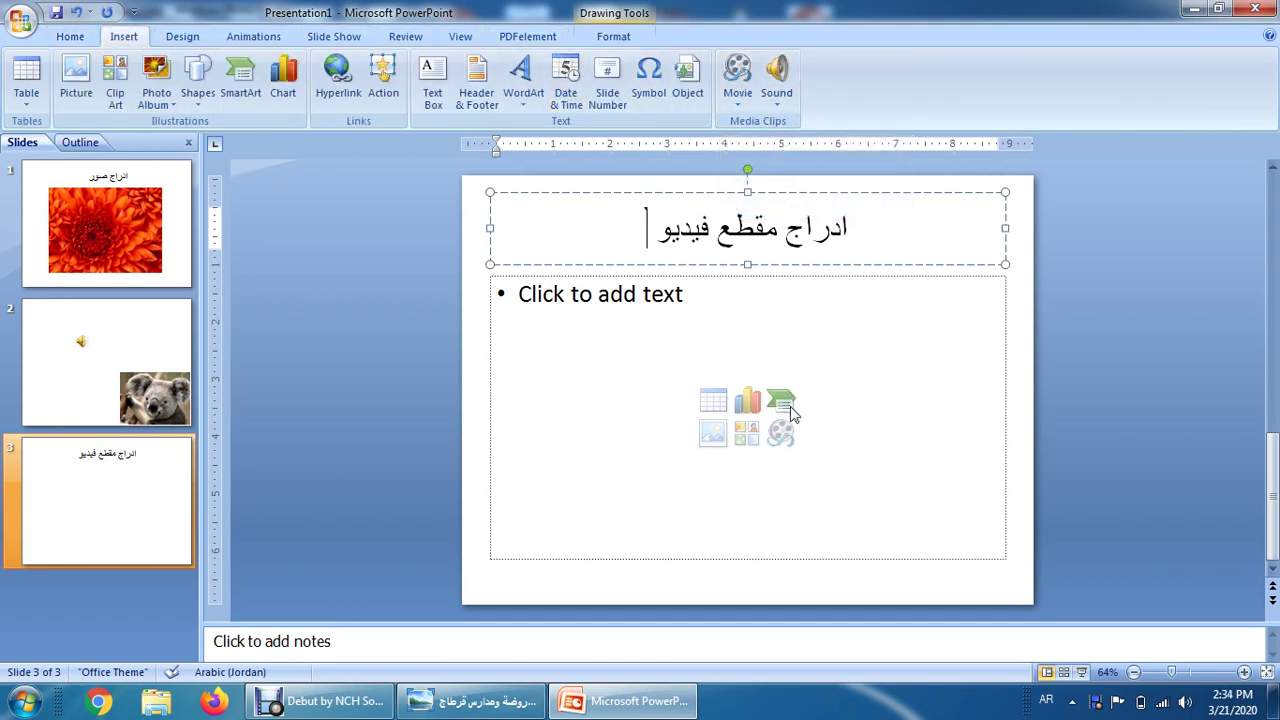
left_click(781, 433)
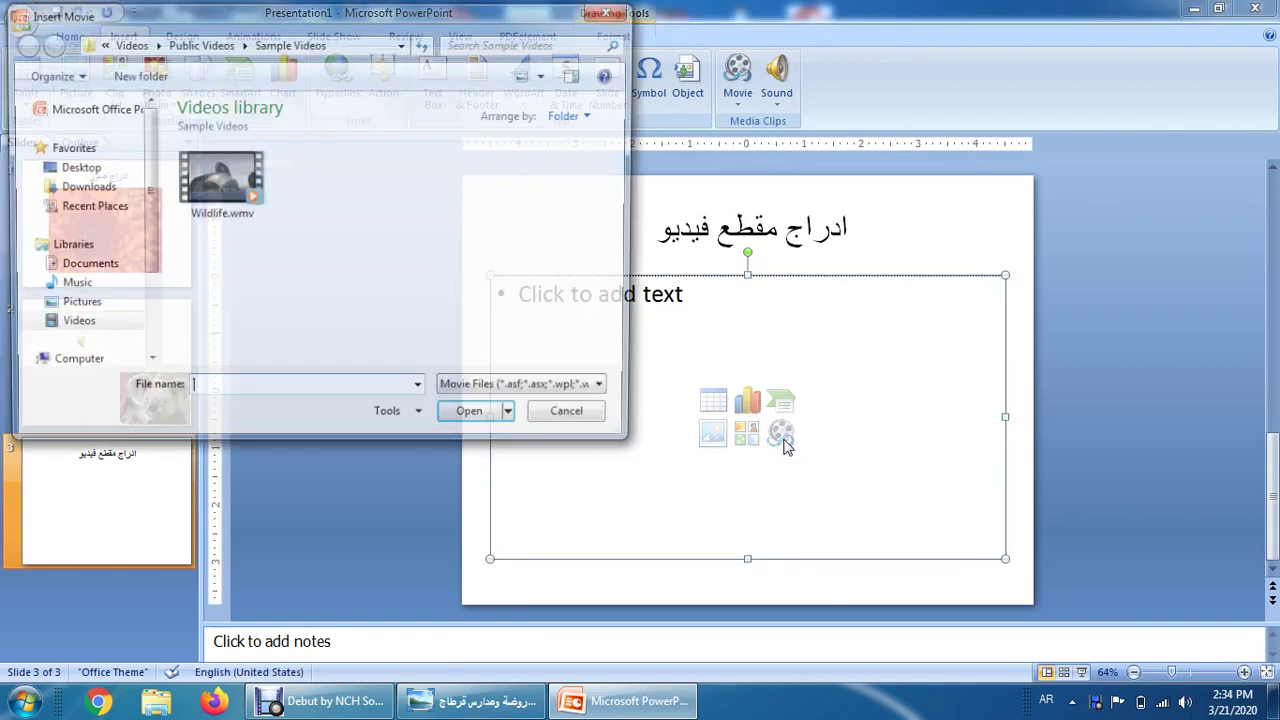
left_click(219, 190)
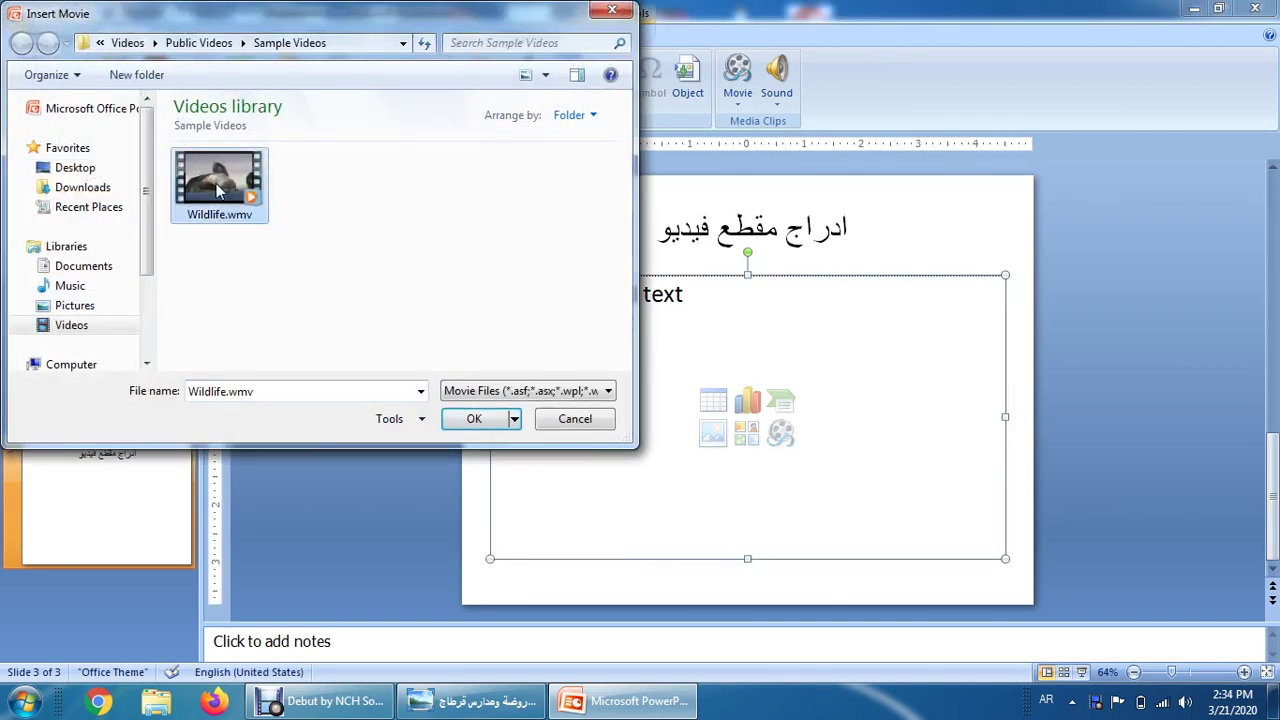
left_click(474, 420)
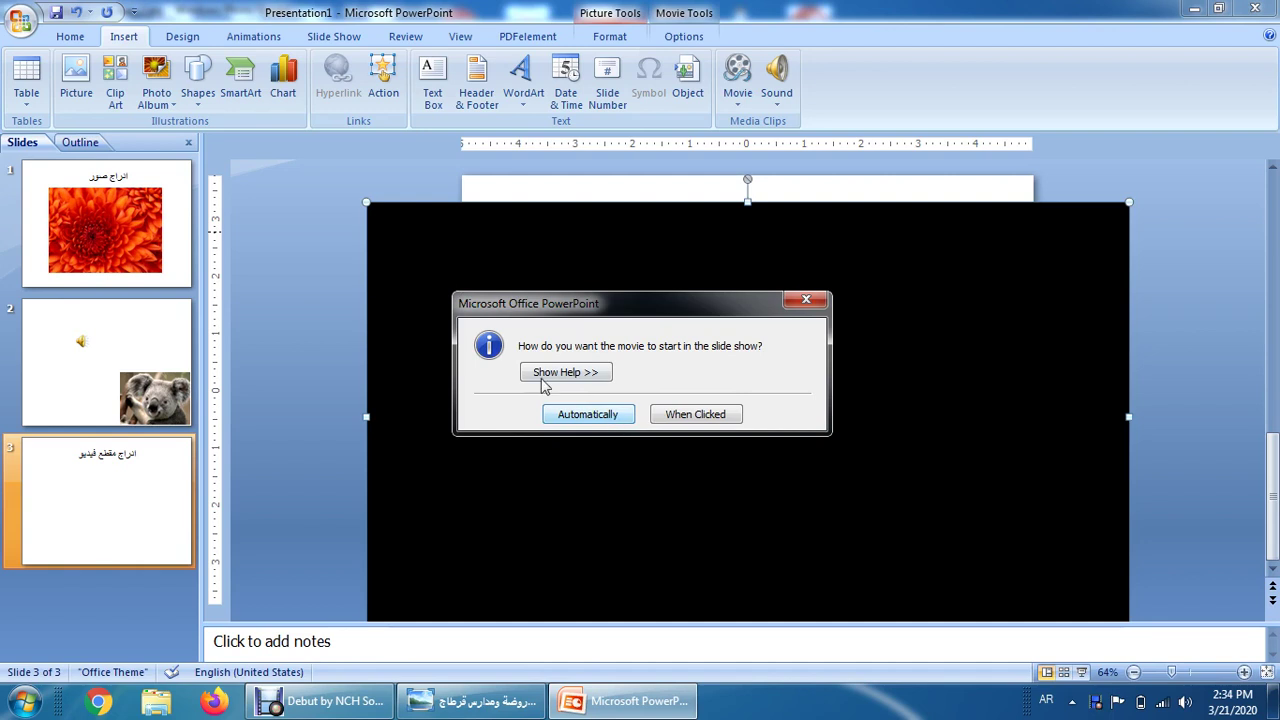
left_click(587, 414)
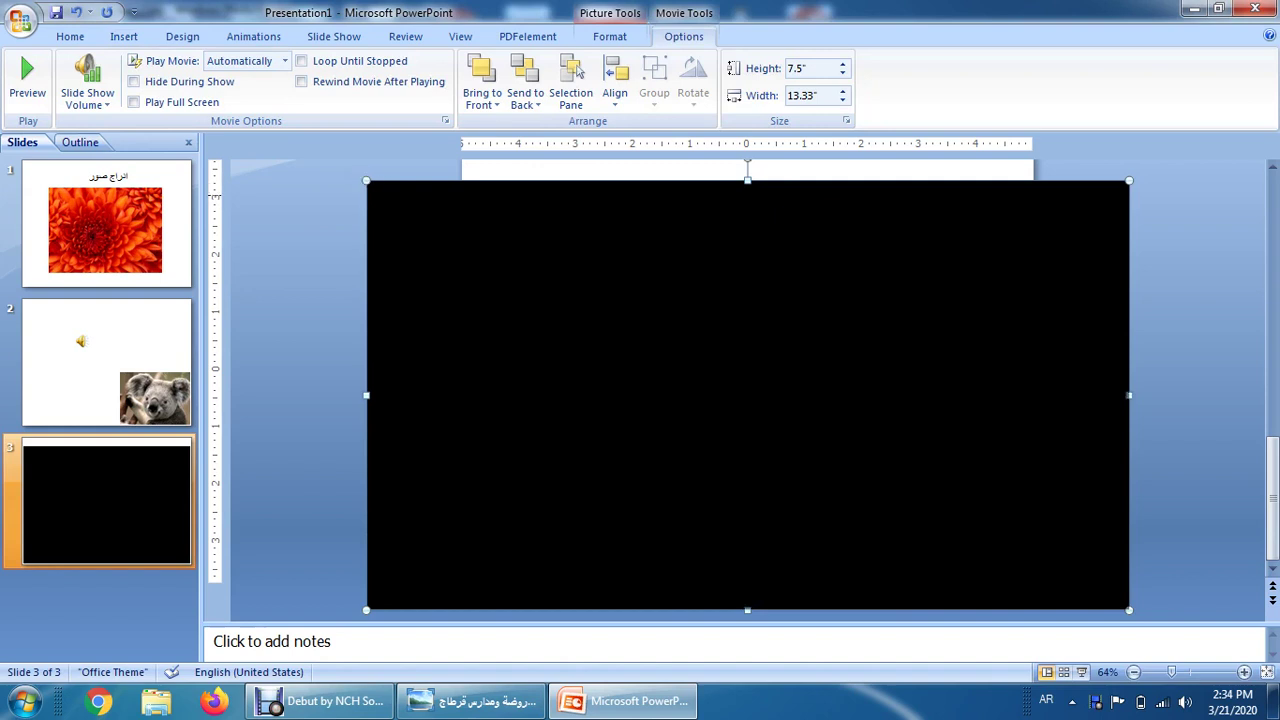
Drag the Wildlife video's corner down to 7.95" x 4.47" and centre it beneath the title.
left_click_drag(366, 181, 563, 291)
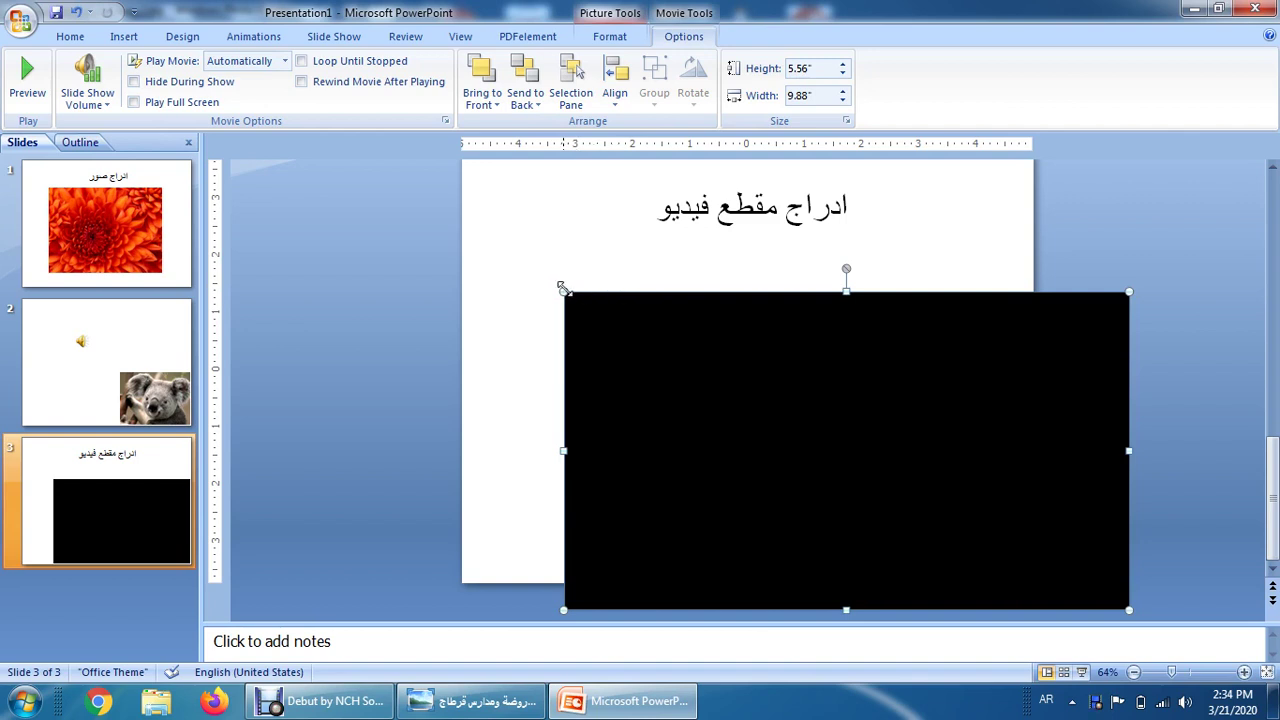
left_click_drag(563, 289, 674, 354)
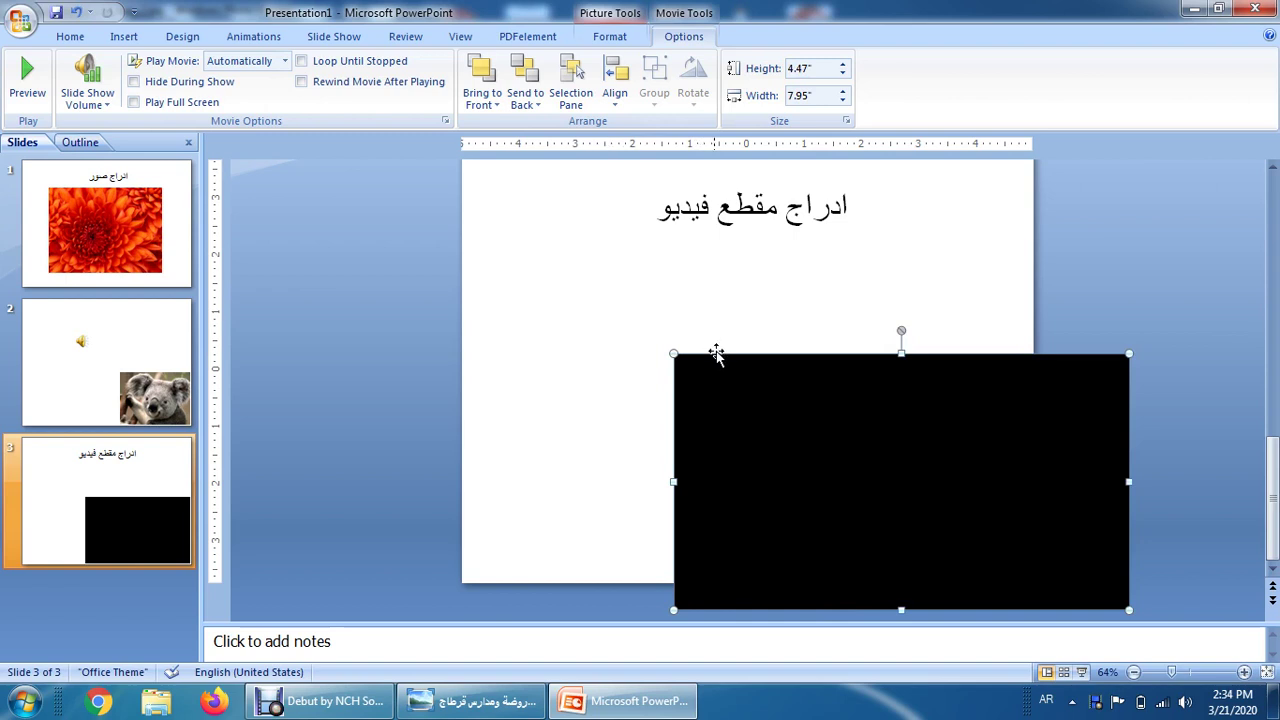
left_click_drag(771, 413, 640, 318)
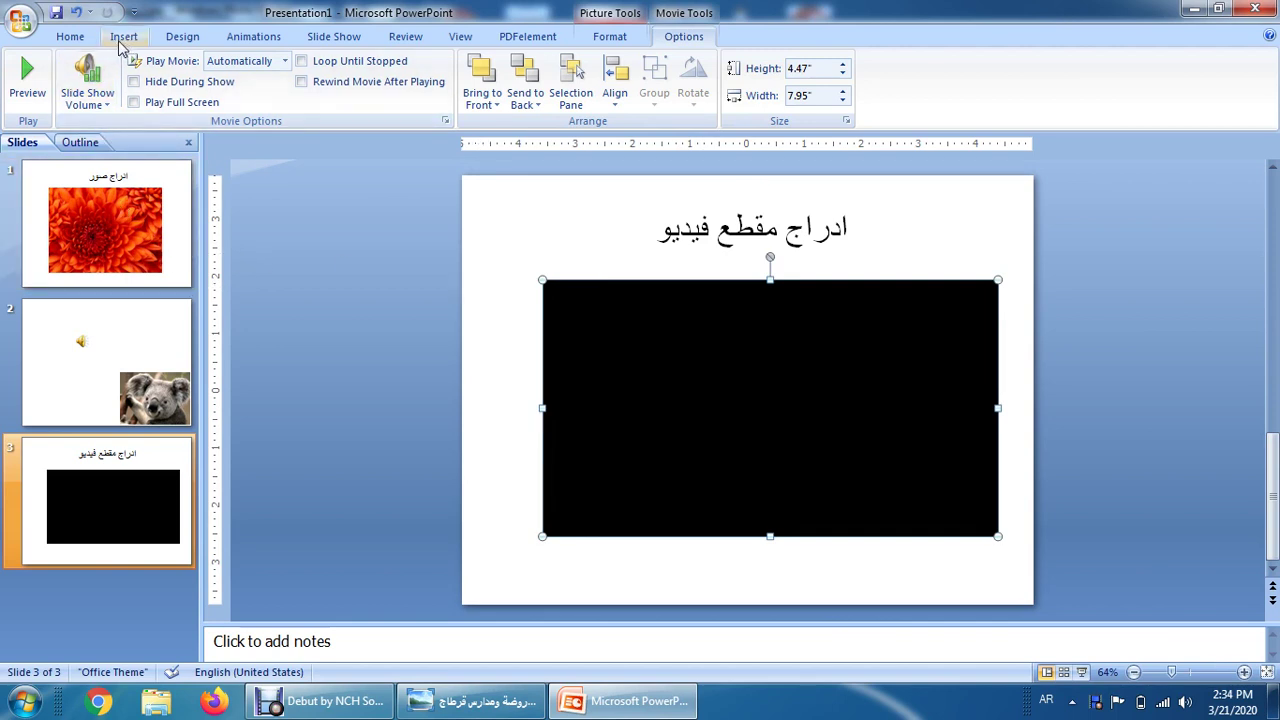
Add a fourth slide and change it to the Blank layout.
left_click(87, 38)
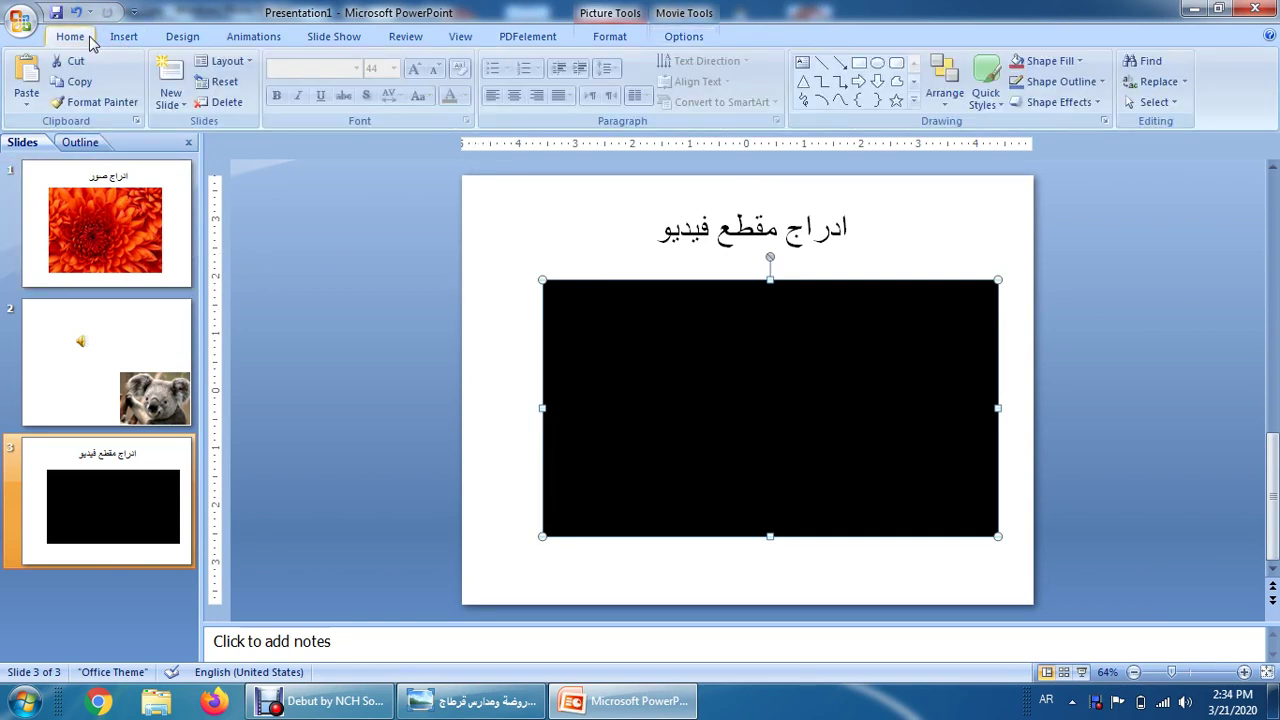
left_click(171, 104)
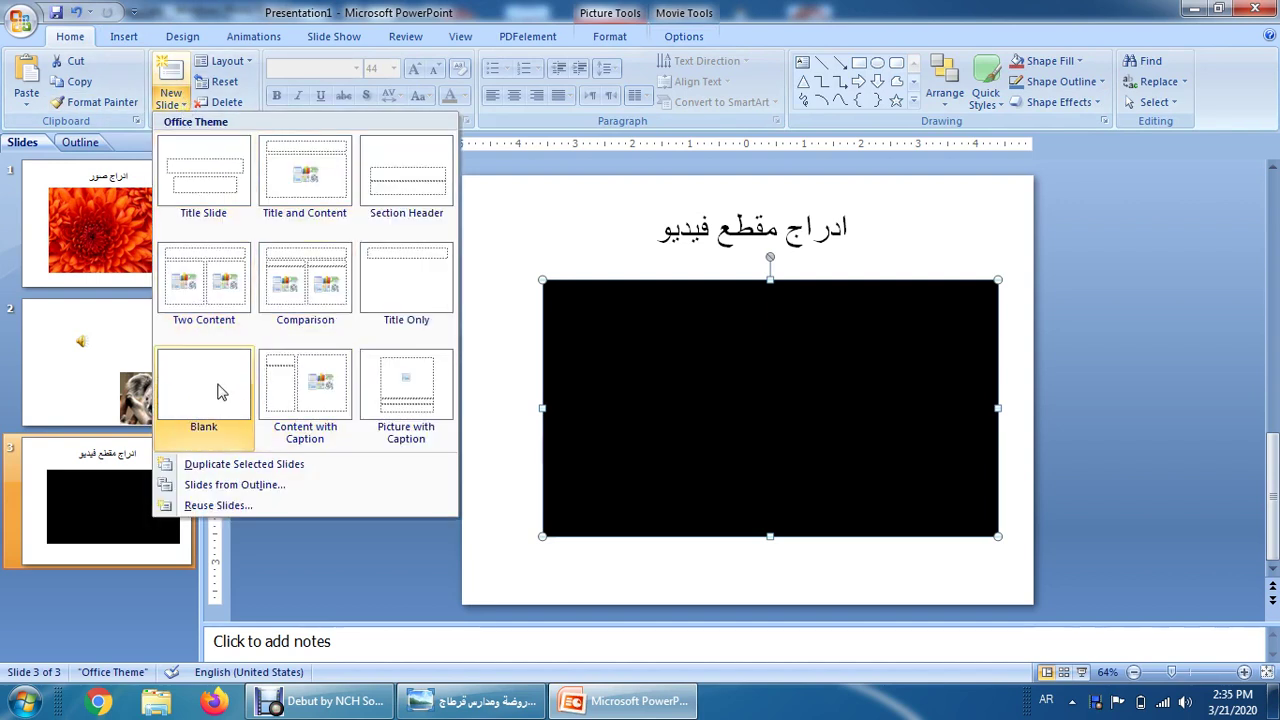
left_click(318, 175)
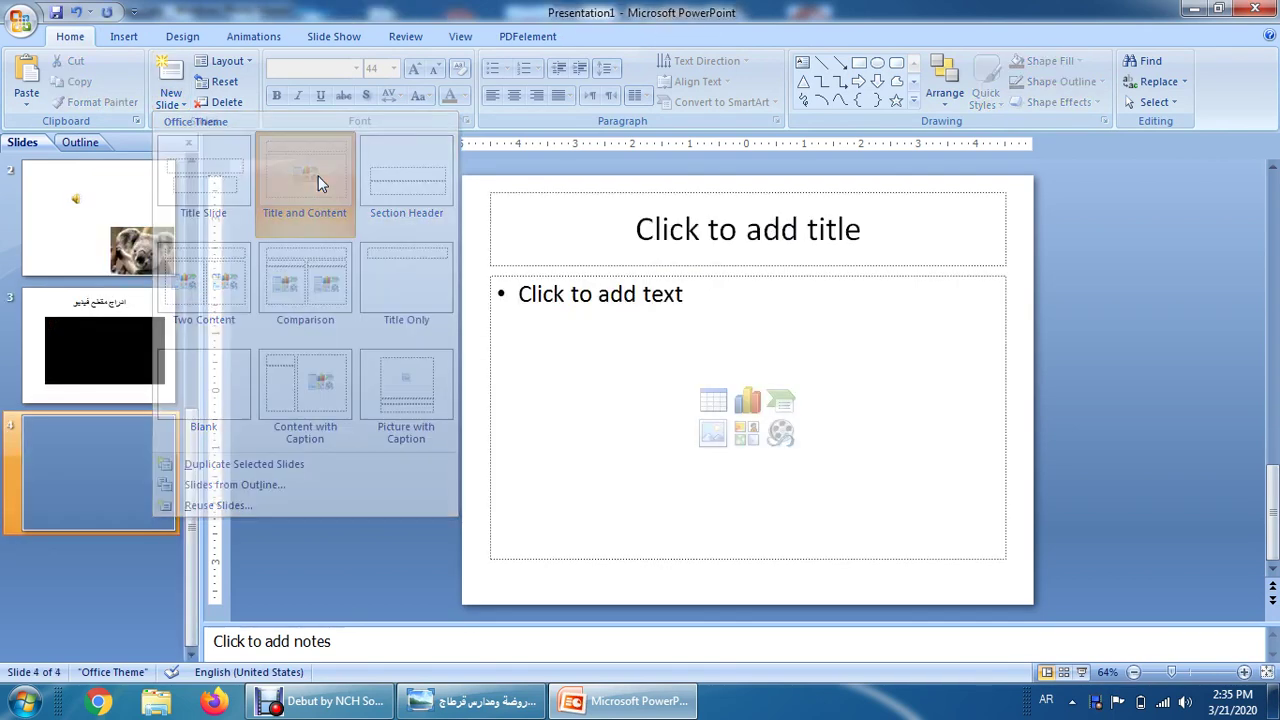
left_click(238, 61)
left_click(265, 350)
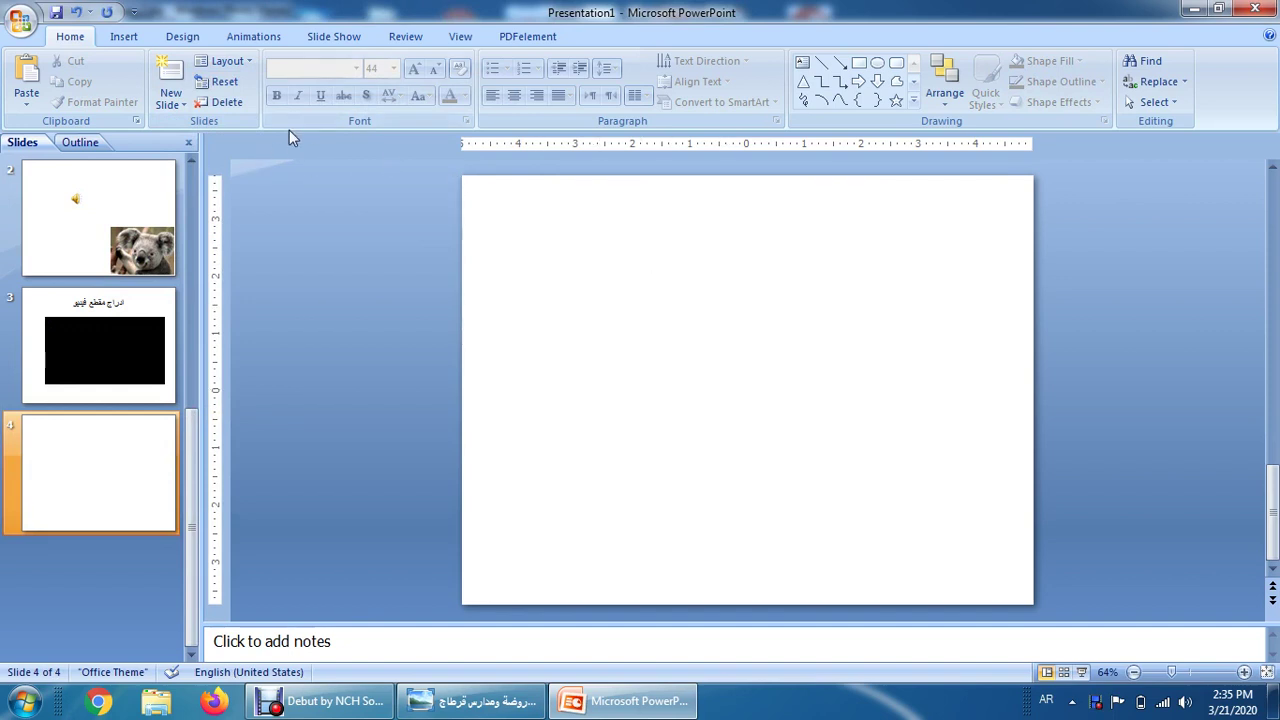
Draw a text box near the top of slide 4 and type the Arabic title ادراج اشكال رسومية.
left_click(136, 40)
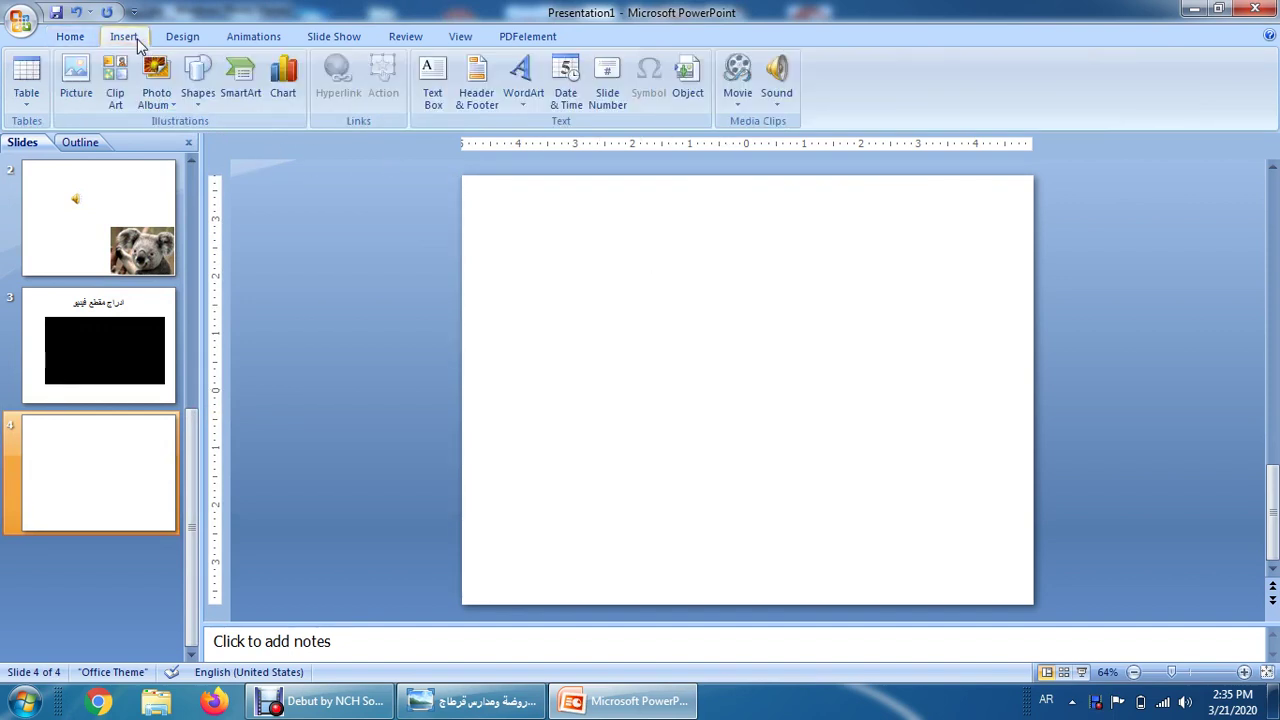
left_click(199, 107)
left_click(432, 80)
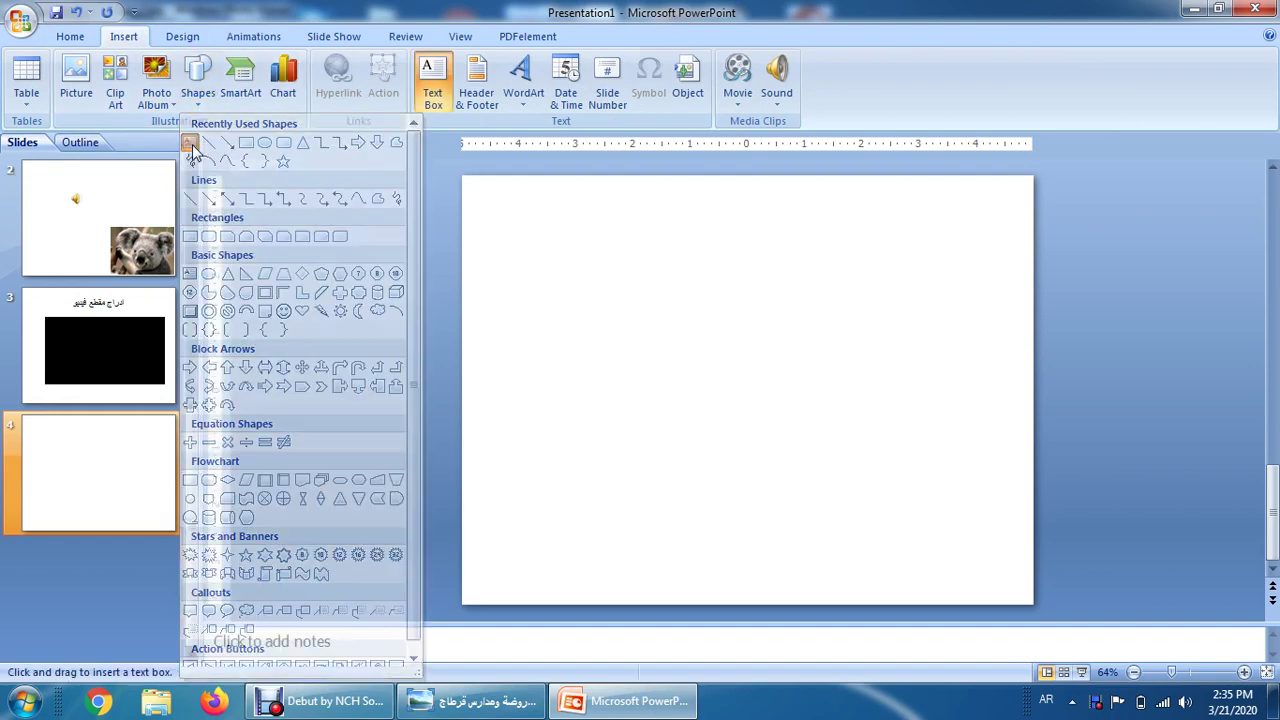
left_click_drag(870, 241, 636, 291)
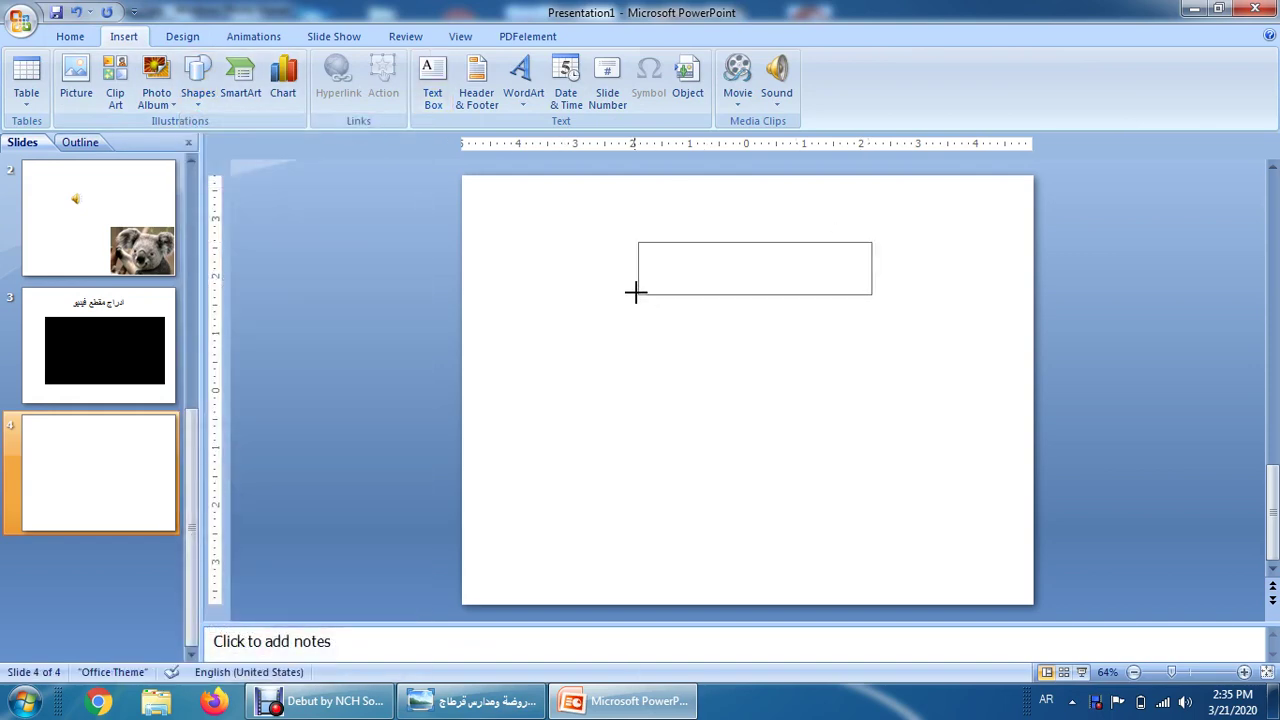
key("alt+shift")
type("ادرا")
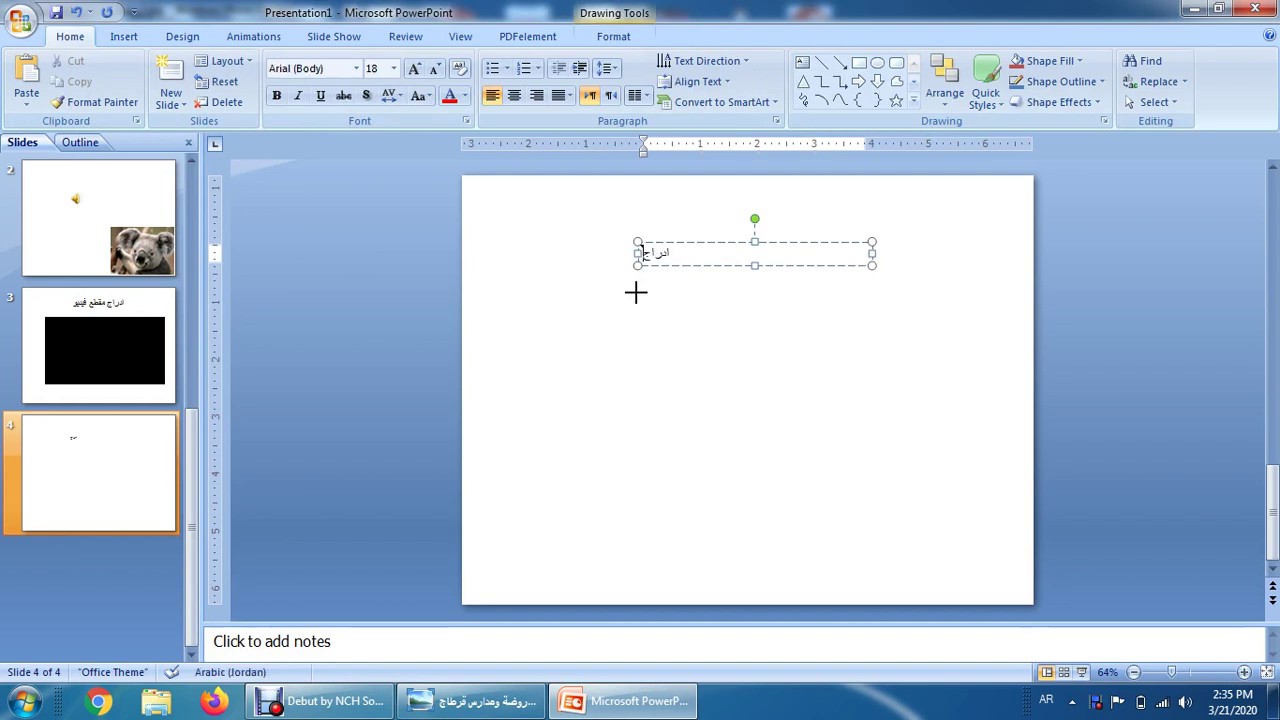
type("ج")
type(" اق")
type("كال")
type(" رسومي")
type("ة")
Enlarge the title text to 40 pt and colour it red.
key("ctrl+a")
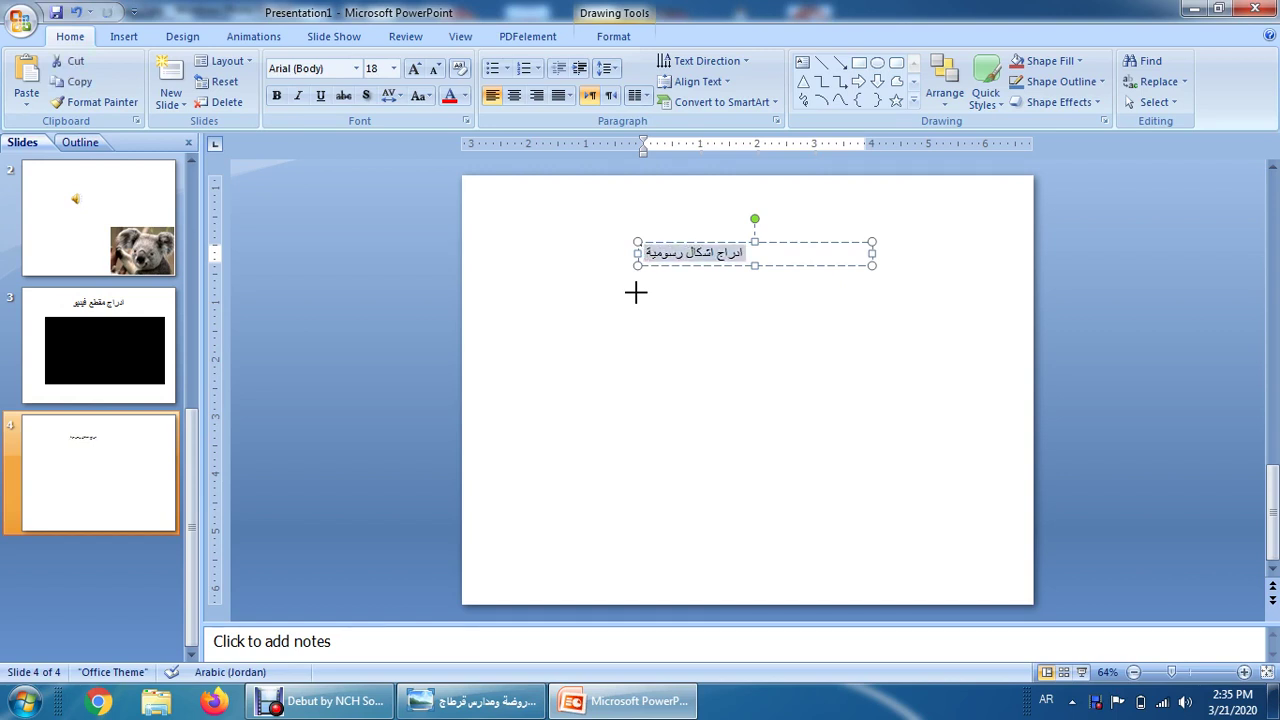
left_click(414, 68)
left_click(414, 68)
left_click(414, 68)
left_click(414, 68)
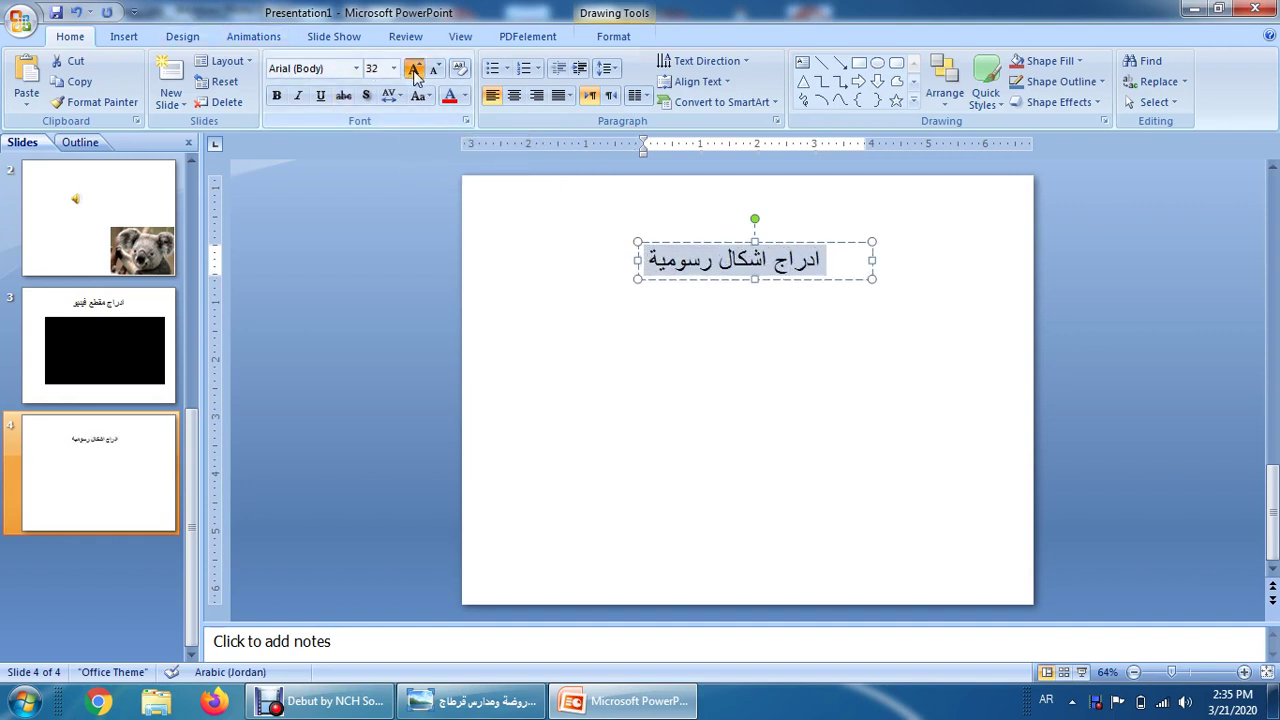
left_click(414, 68)
left_click(414, 68)
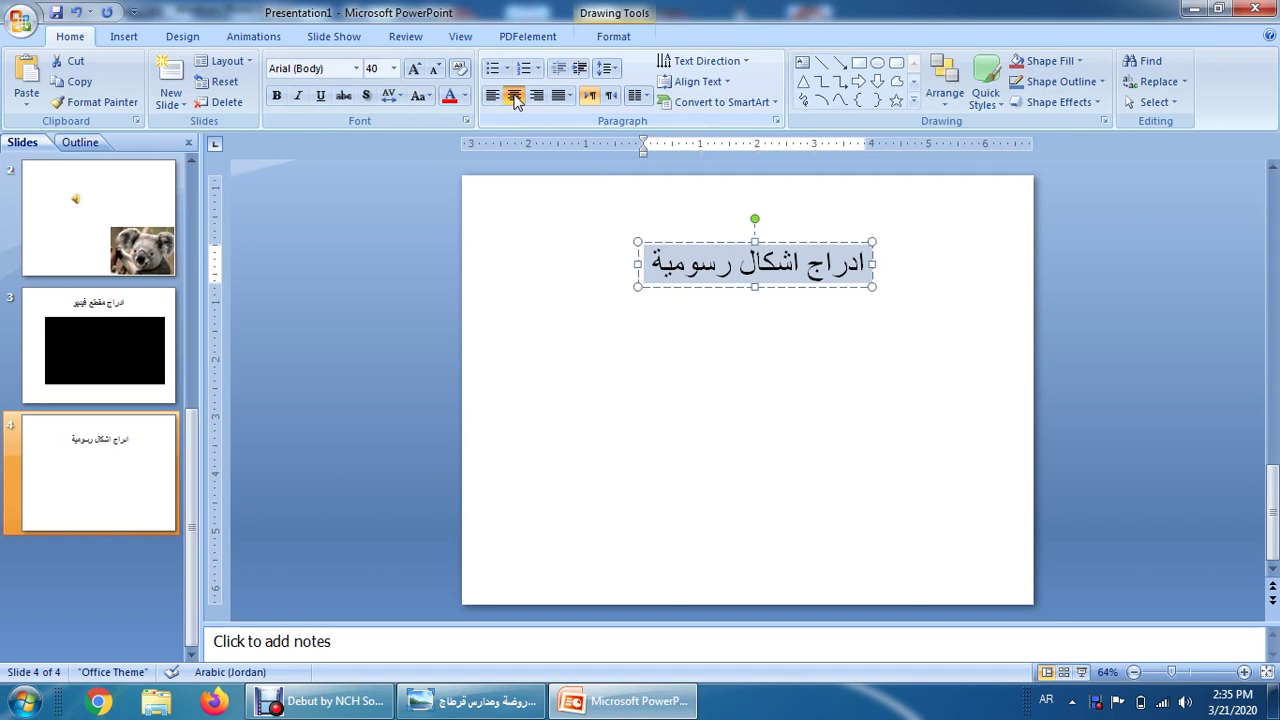
left_click(465, 96)
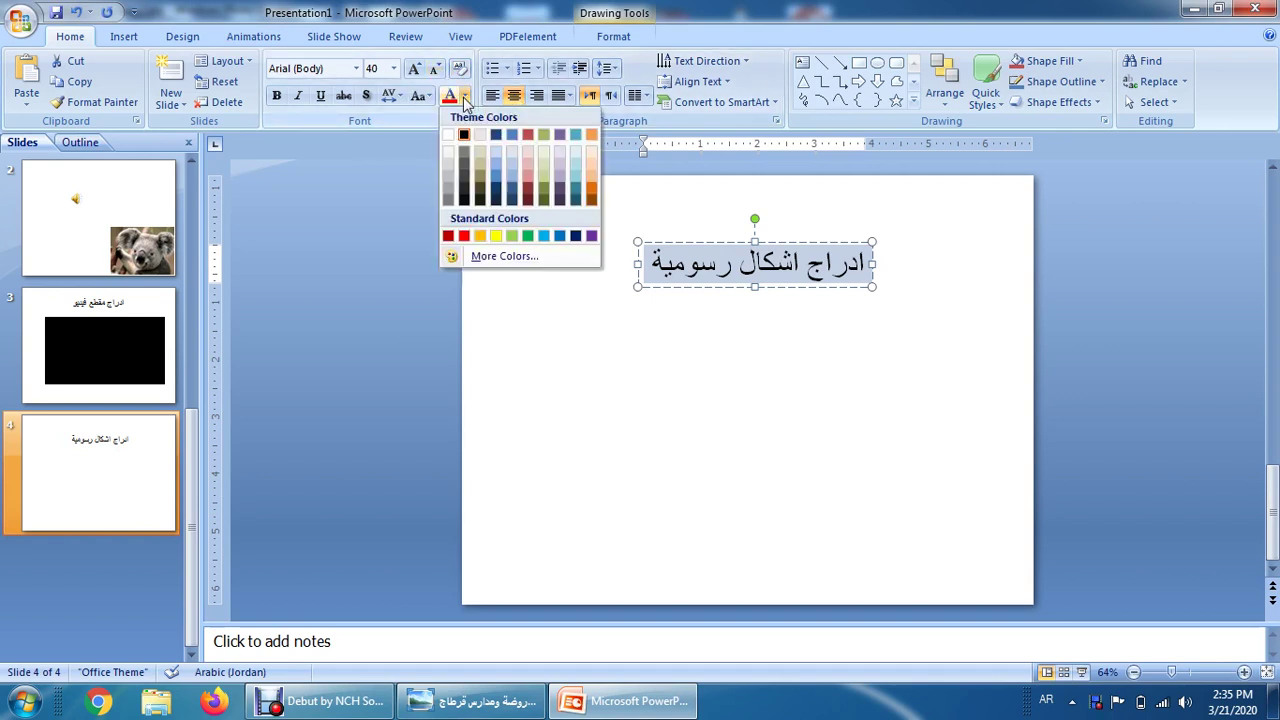
left_click(464, 236)
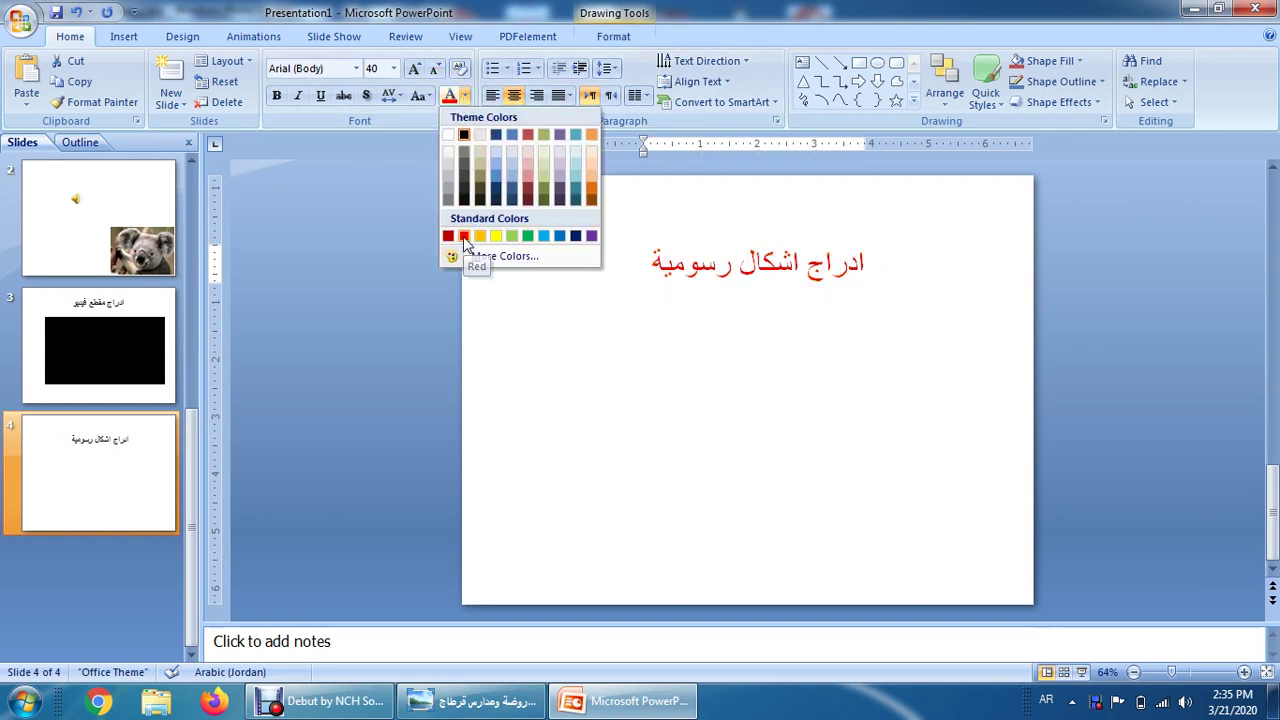
left_click(464, 236)
left_click(629, 363)
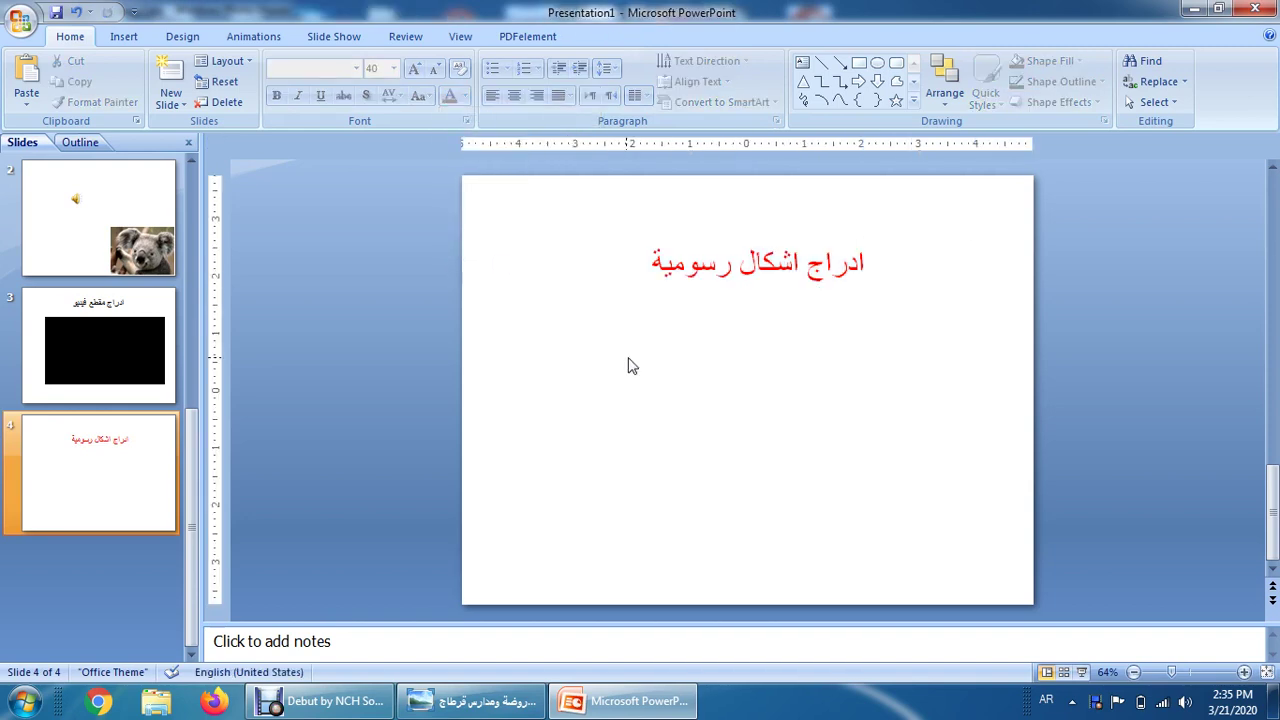
Draw a crescent moon shape below the title on slide 4.
left_click(133, 36)
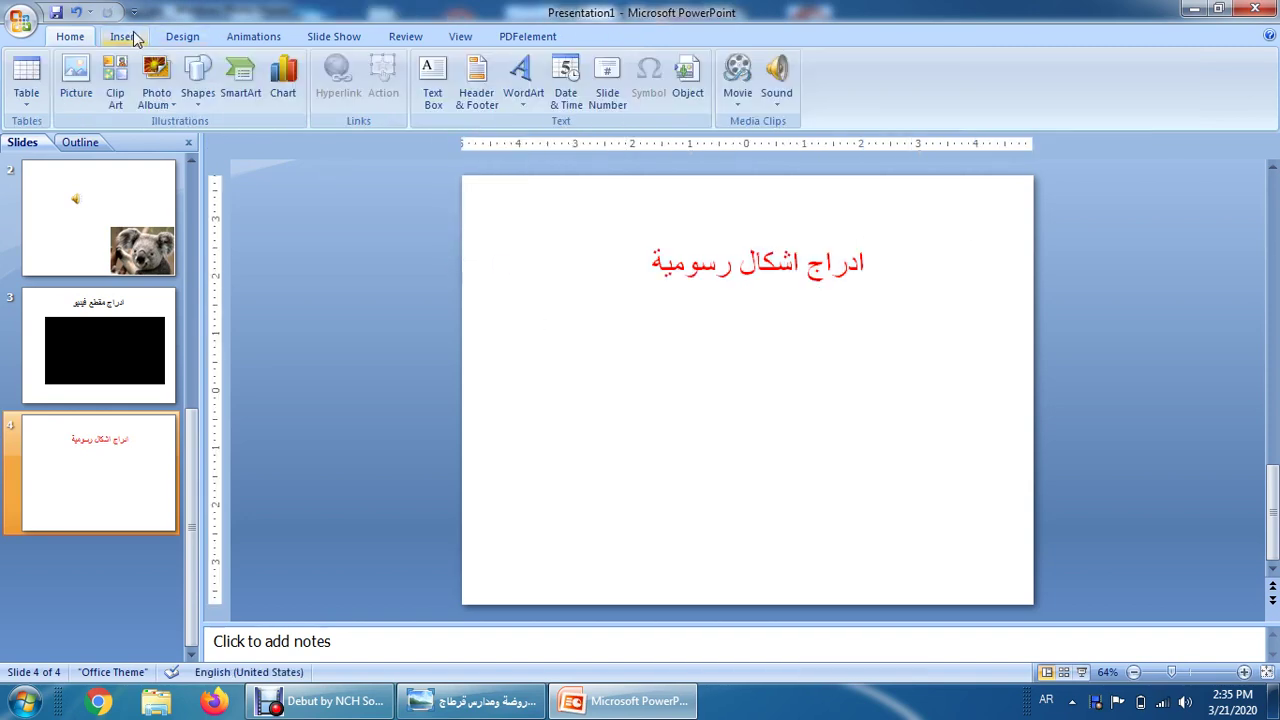
left_click(198, 104)
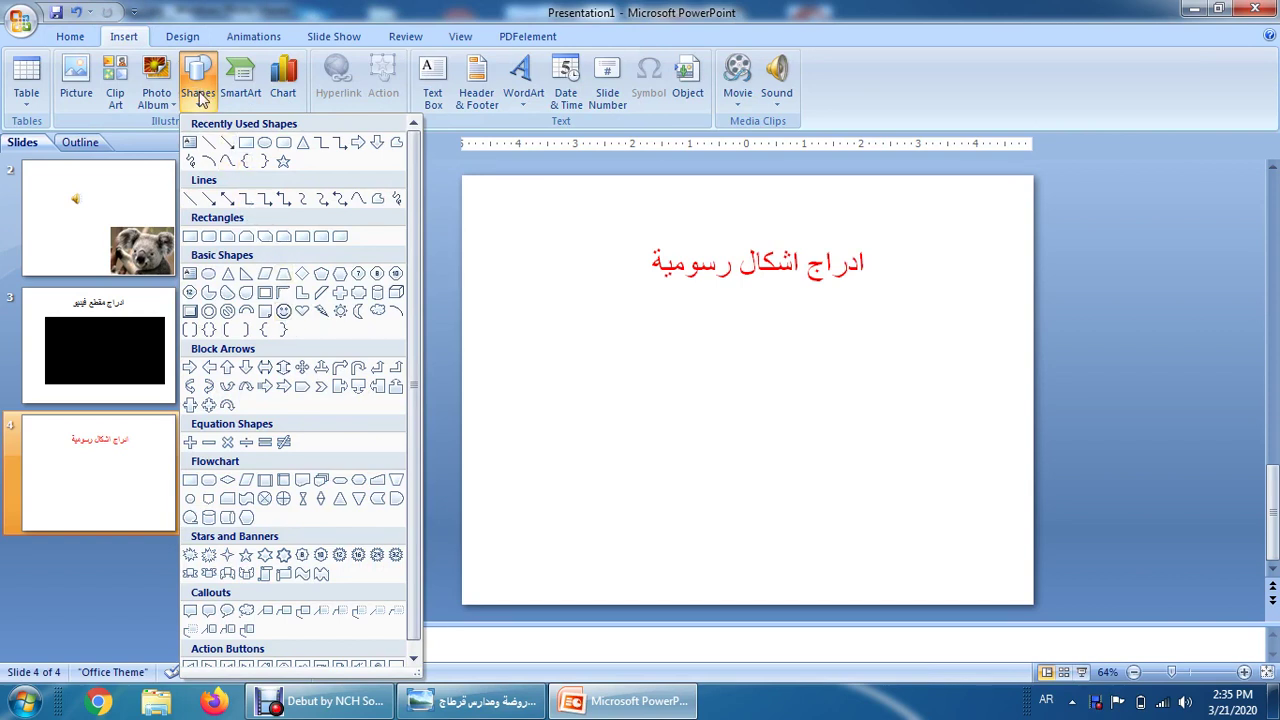
left_click(357, 312)
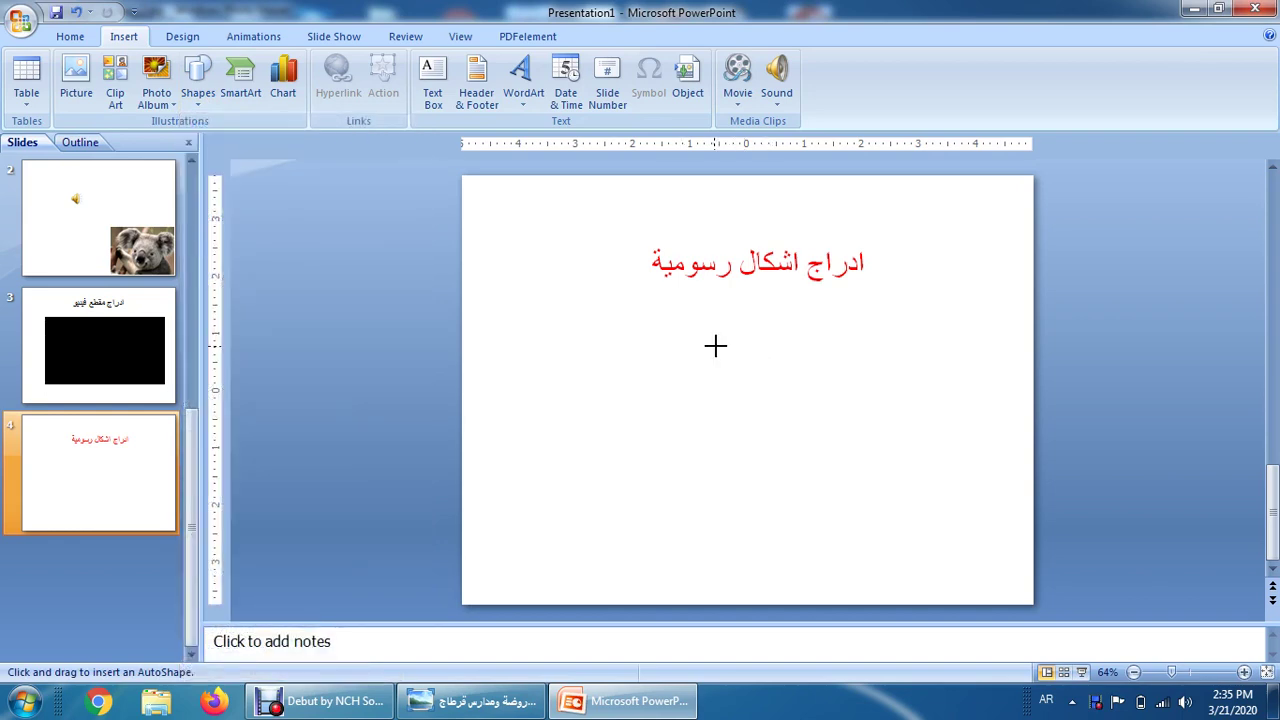
left_click_drag(715, 346, 589, 485)
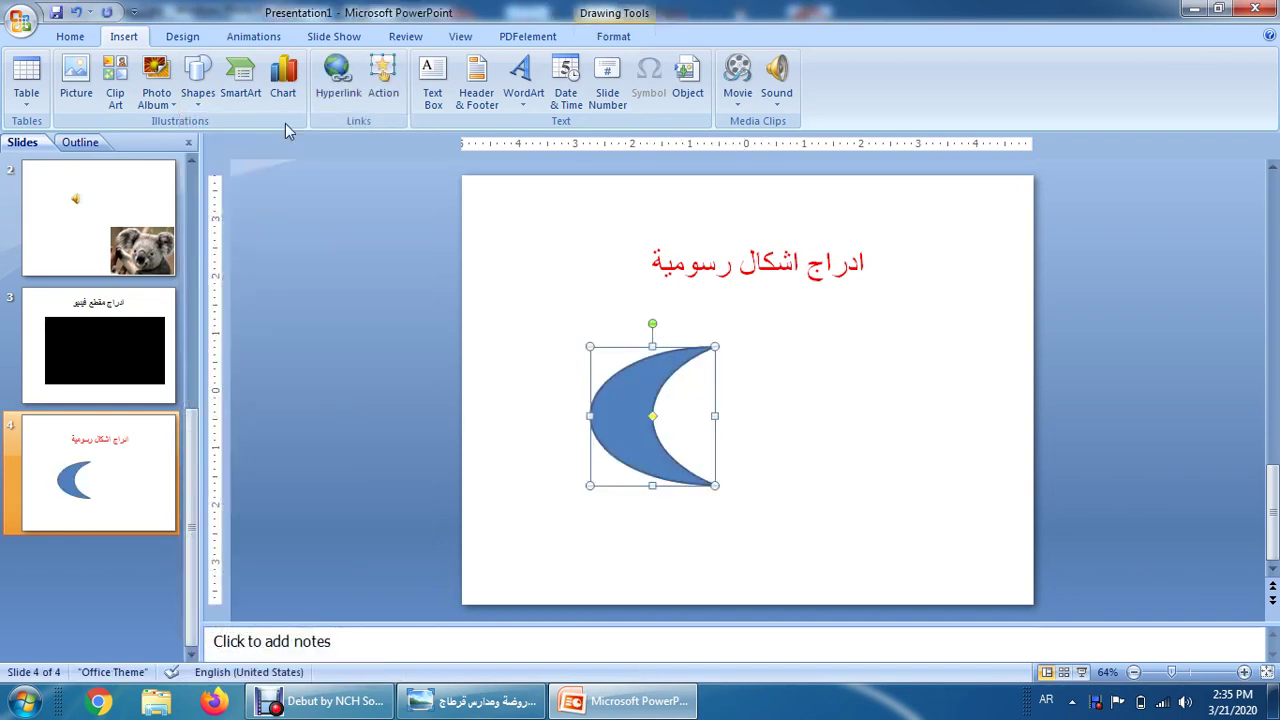
Draw a five-point star to the right of the moon.
left_click(201, 104)
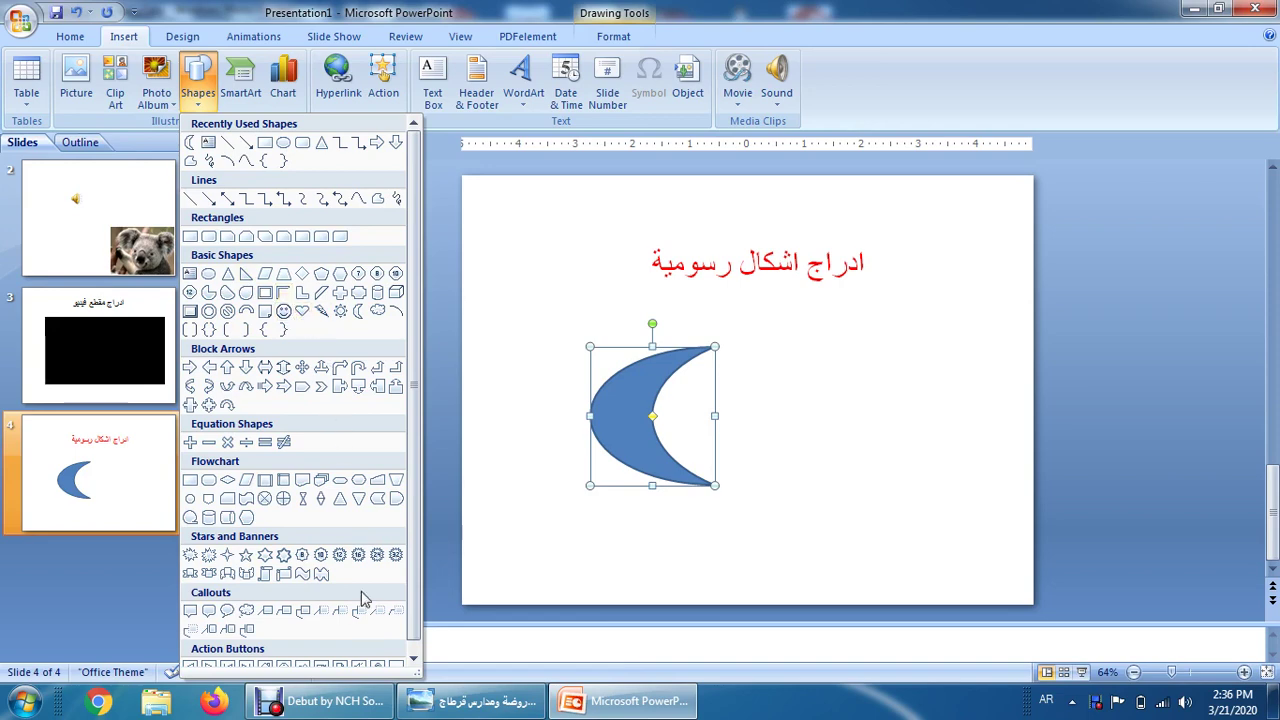
left_click(245, 555)
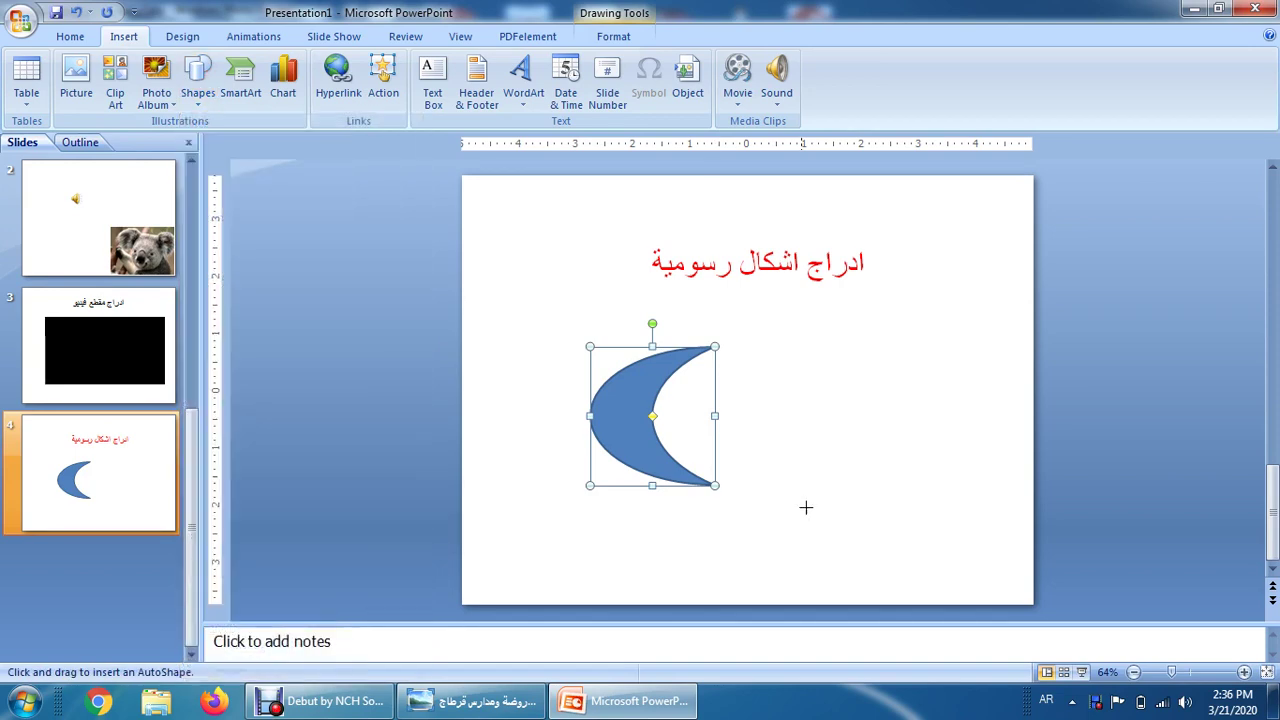
left_click_drag(845, 448, 947, 350)
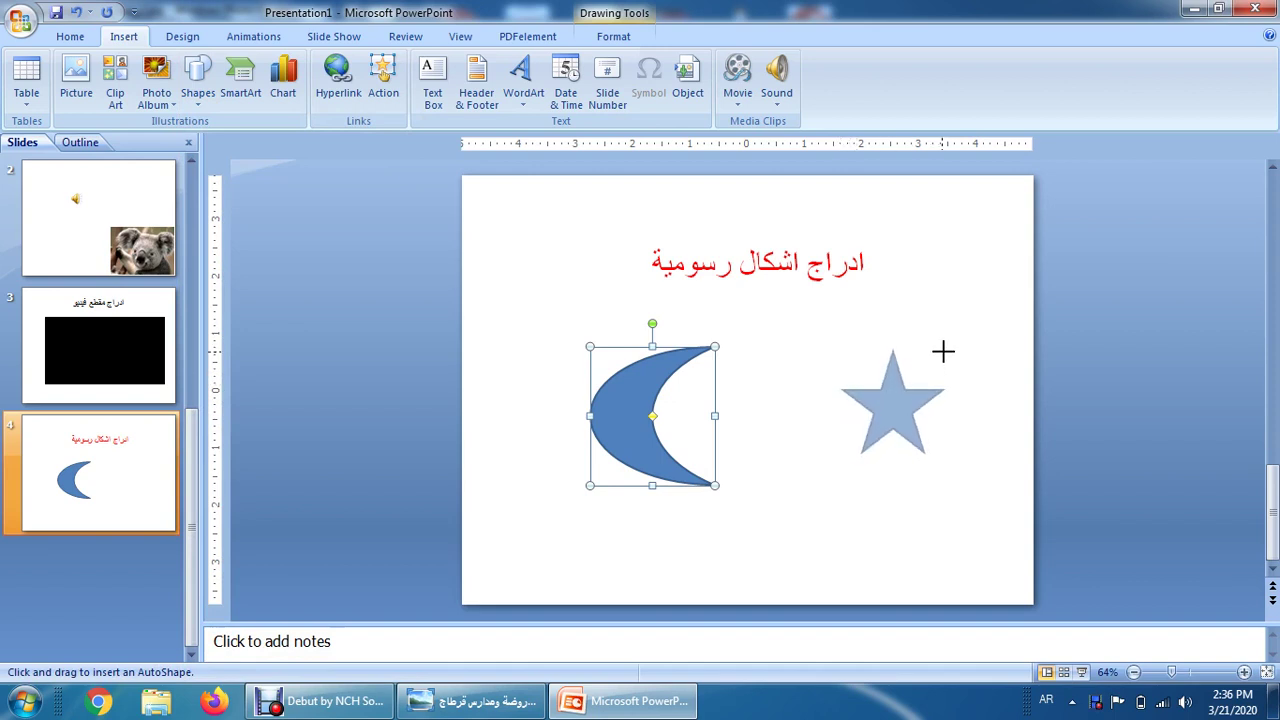
left_click(790, 410)
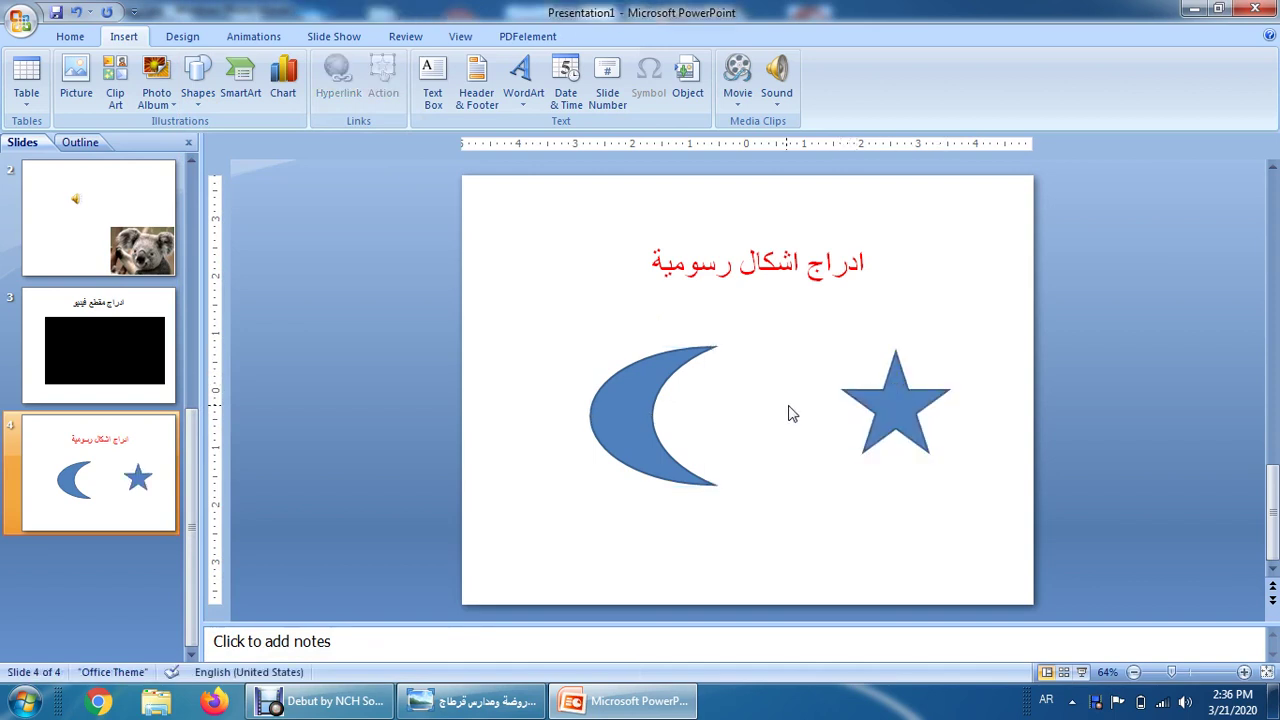
left_click(646, 390)
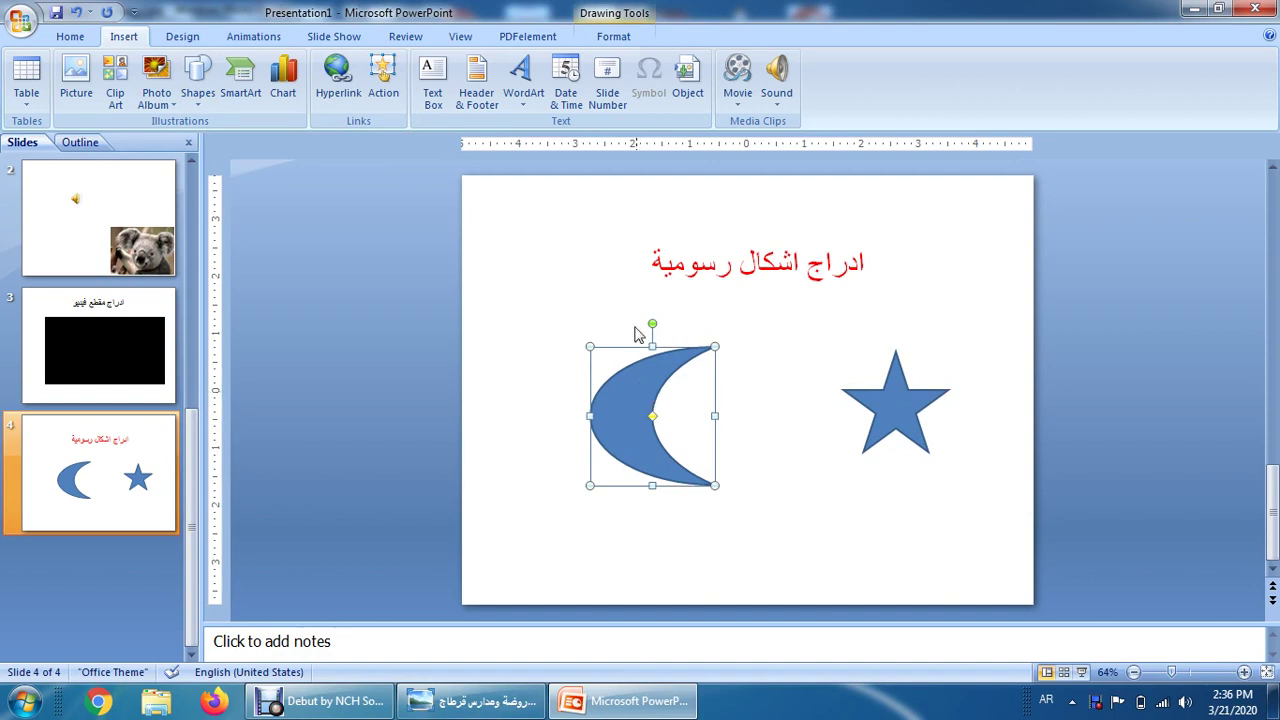
Fill the crescent moon with yellow.
left_click(614, 37)
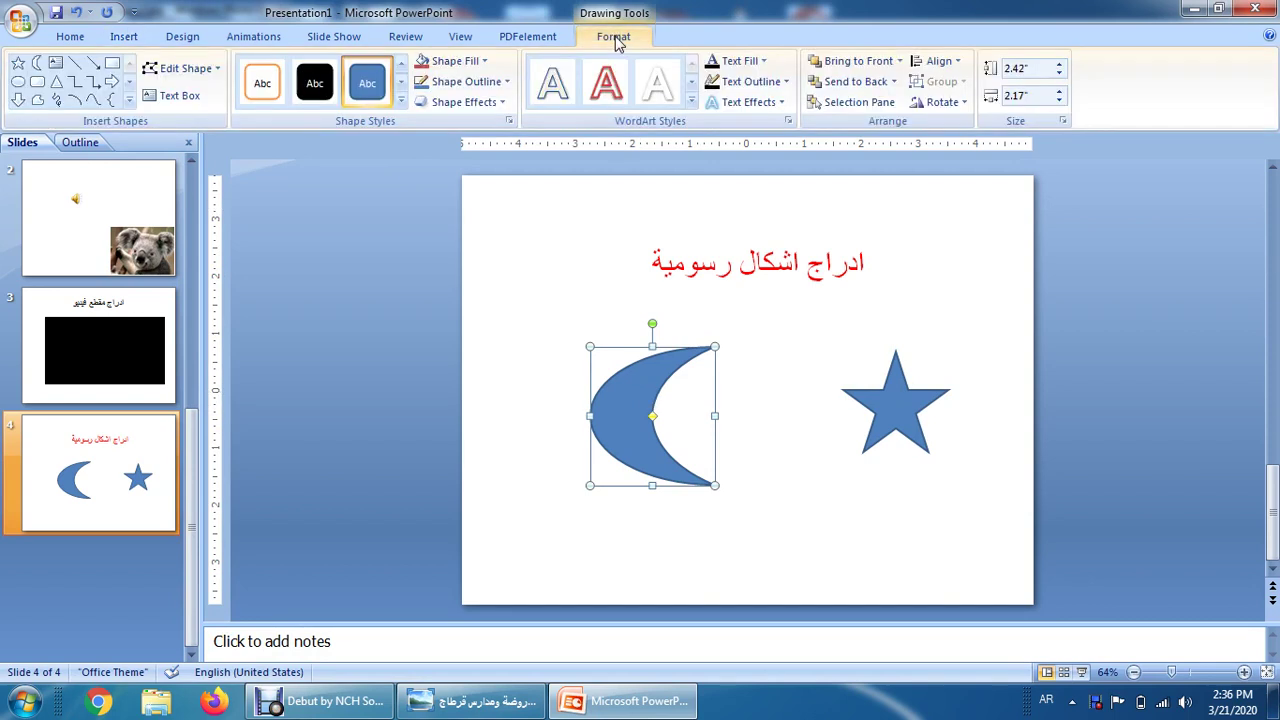
left_click(484, 61)
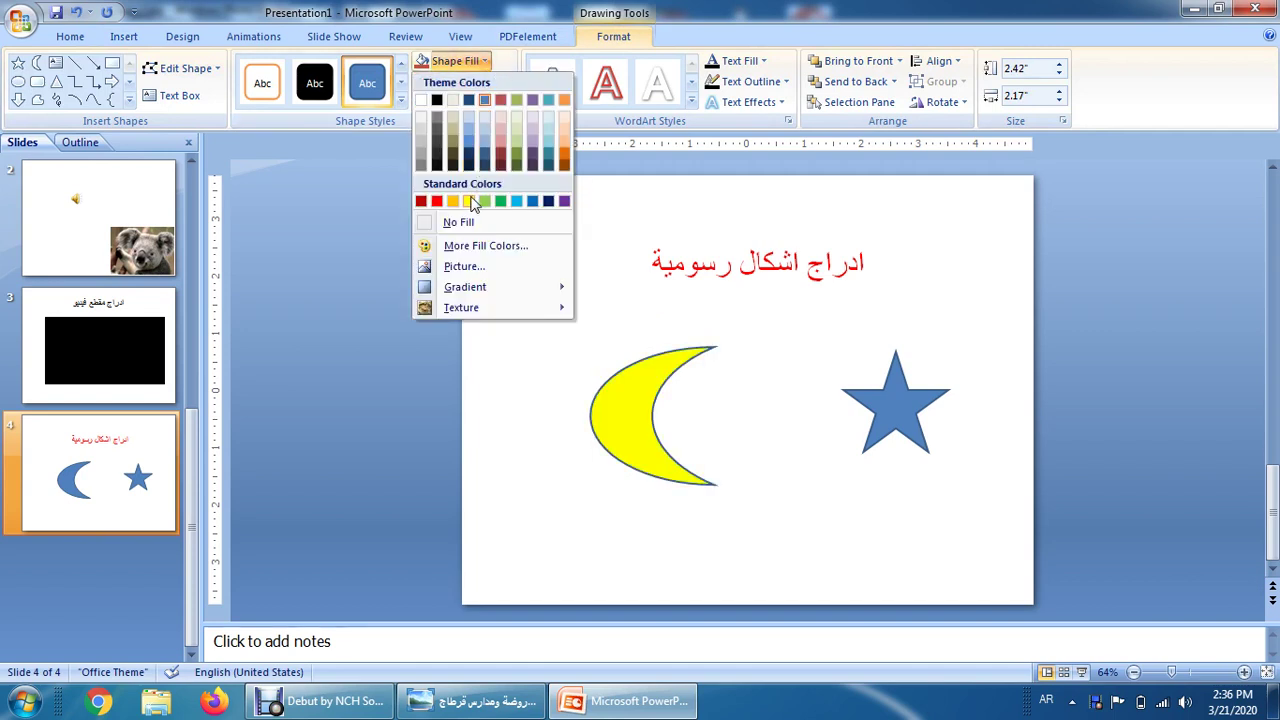
left_click(469, 202)
Apply the light-blue shape style to the star.
left_click(891, 418)
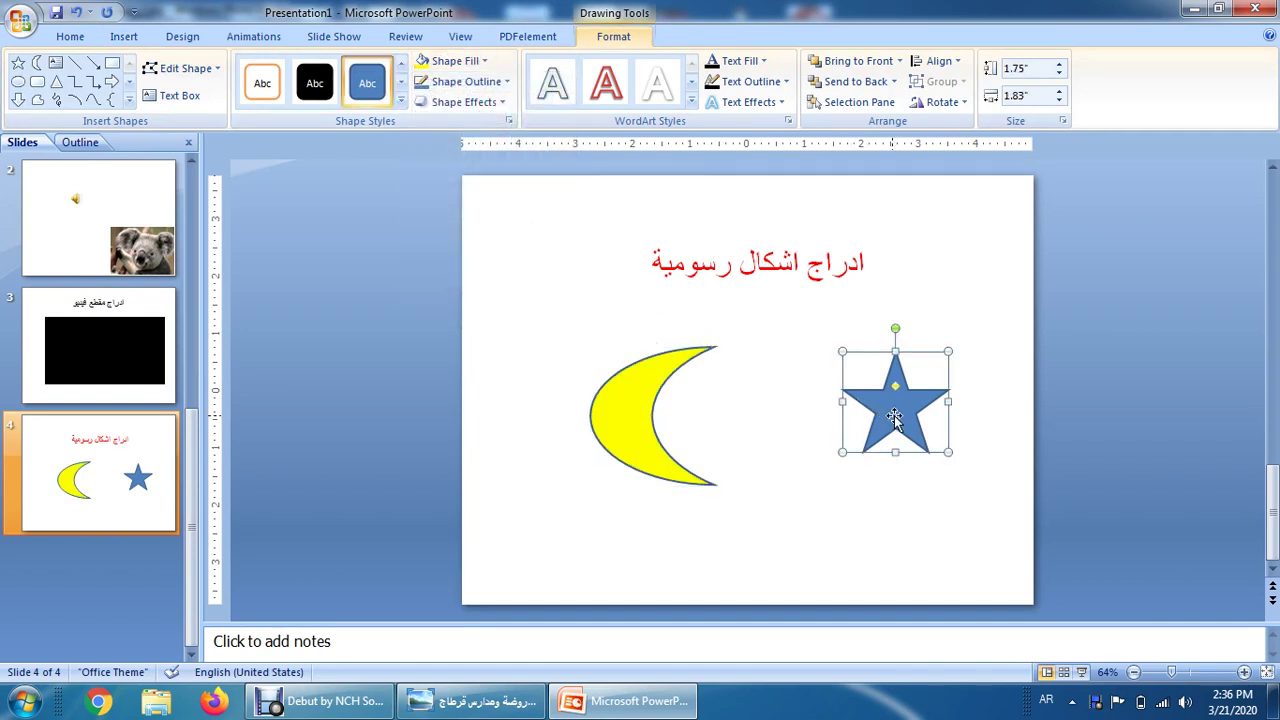
left_click(401, 106)
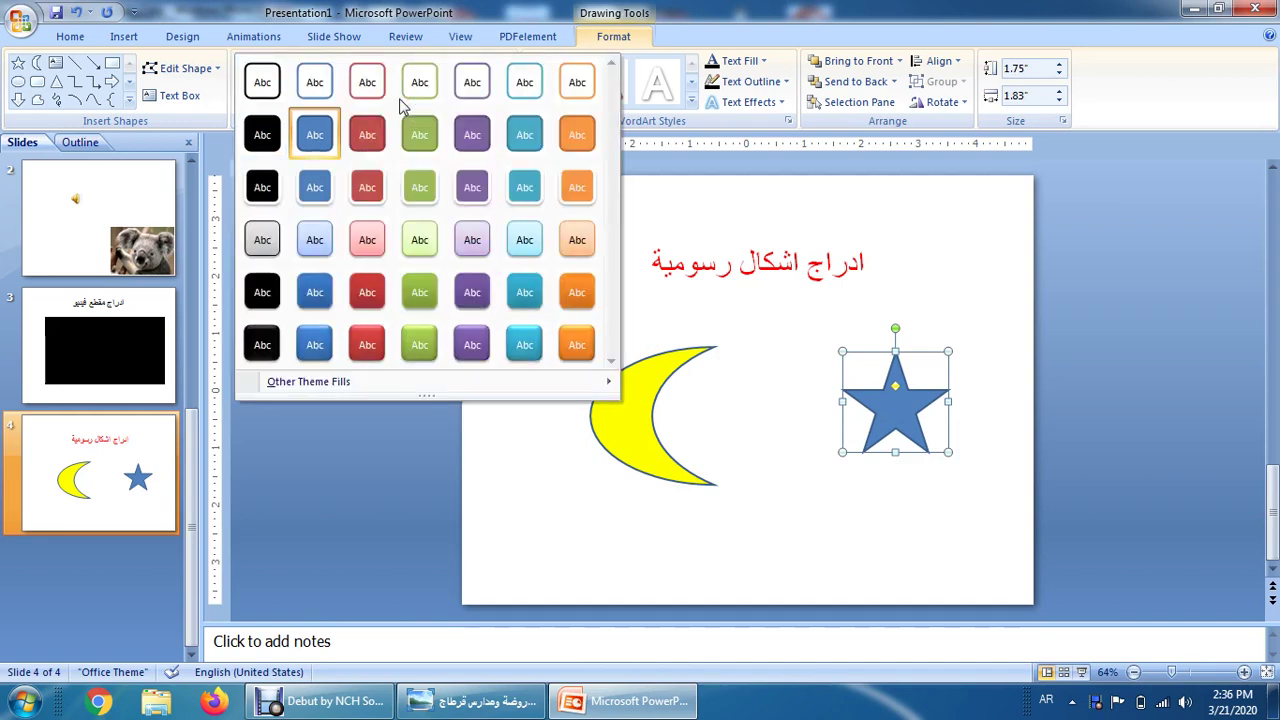
left_click(315, 242)
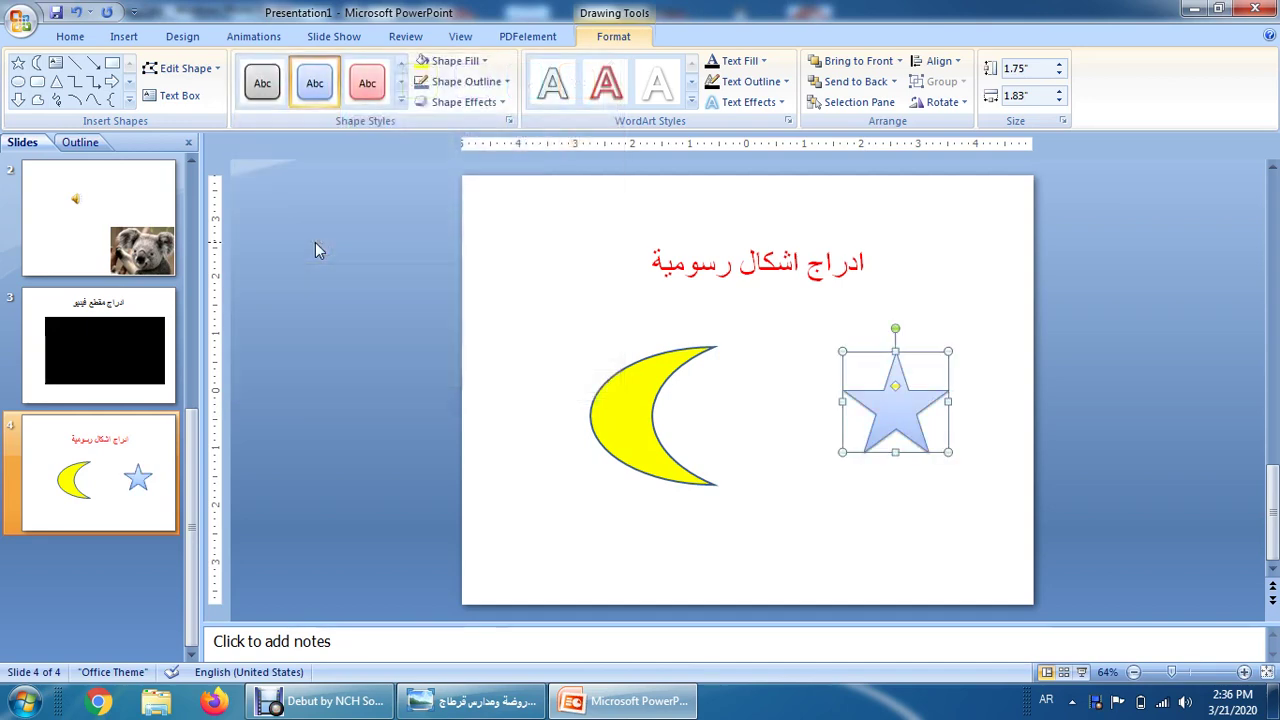
left_click(809, 450)
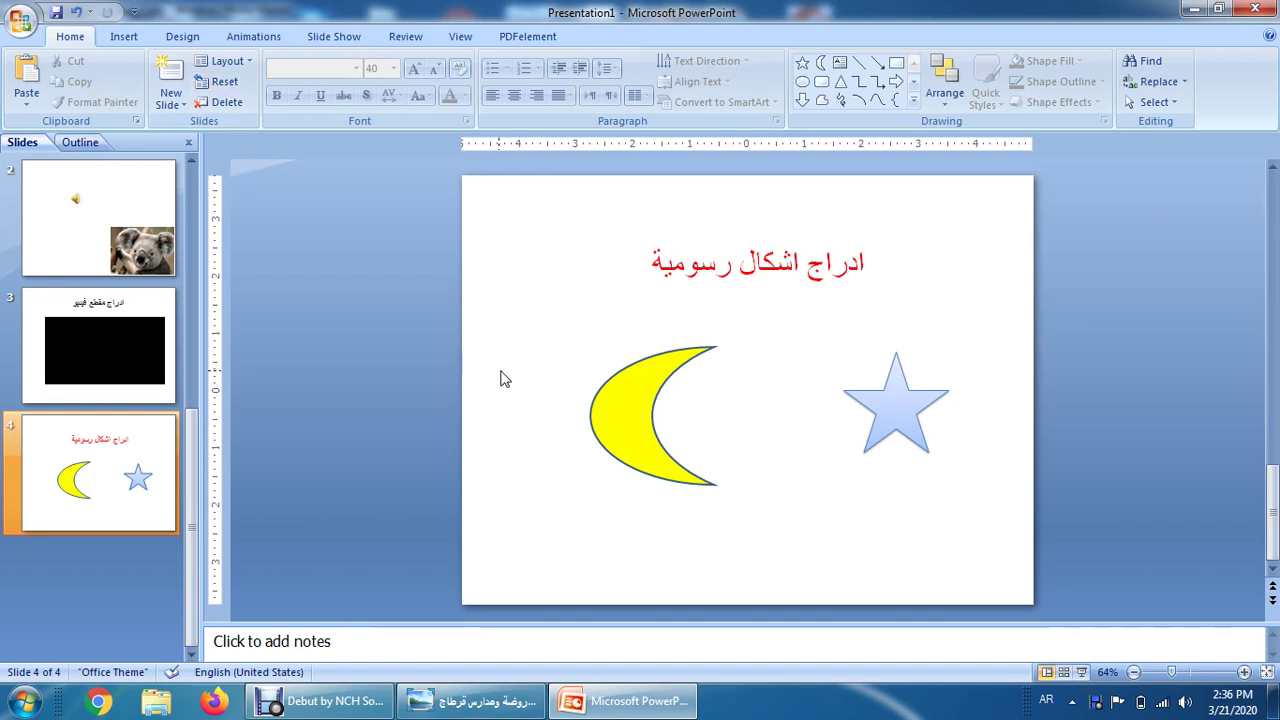
left_click(190, 362)
Run the slide show from slide 1 through the flower, koala, video and moon-star slides, then exit.
left_click(120, 211)
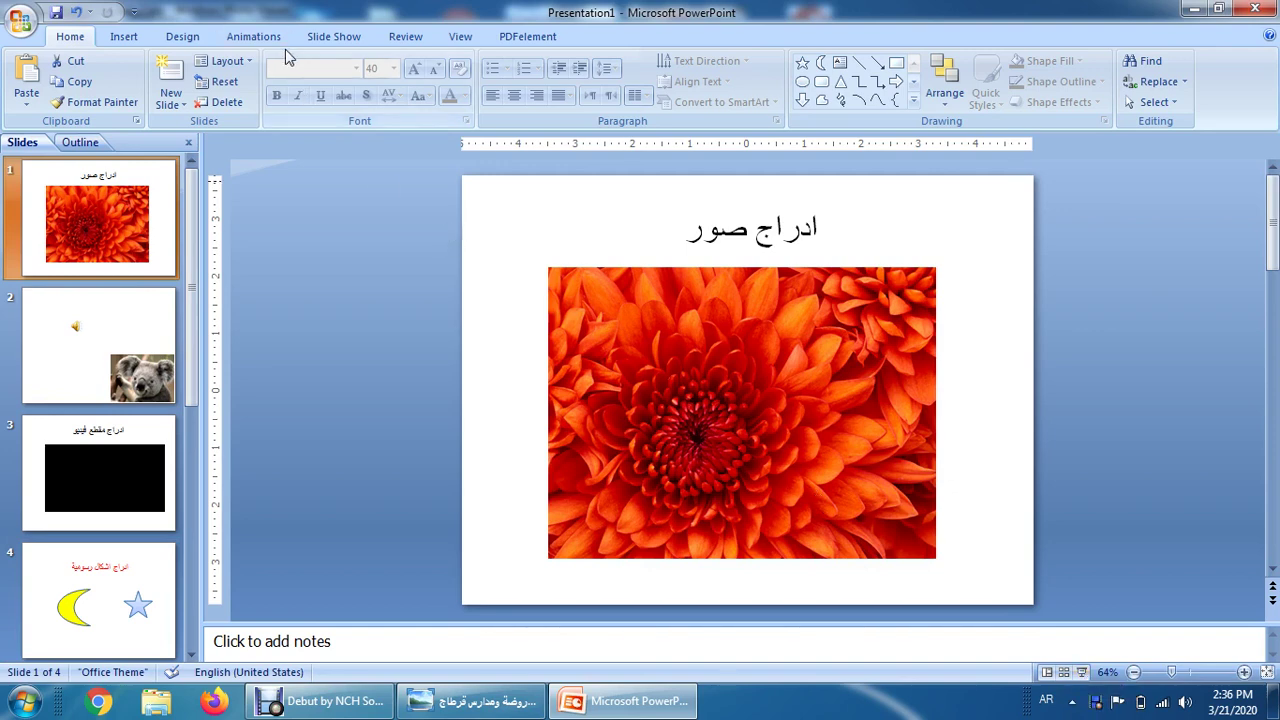
left_click(314, 40)
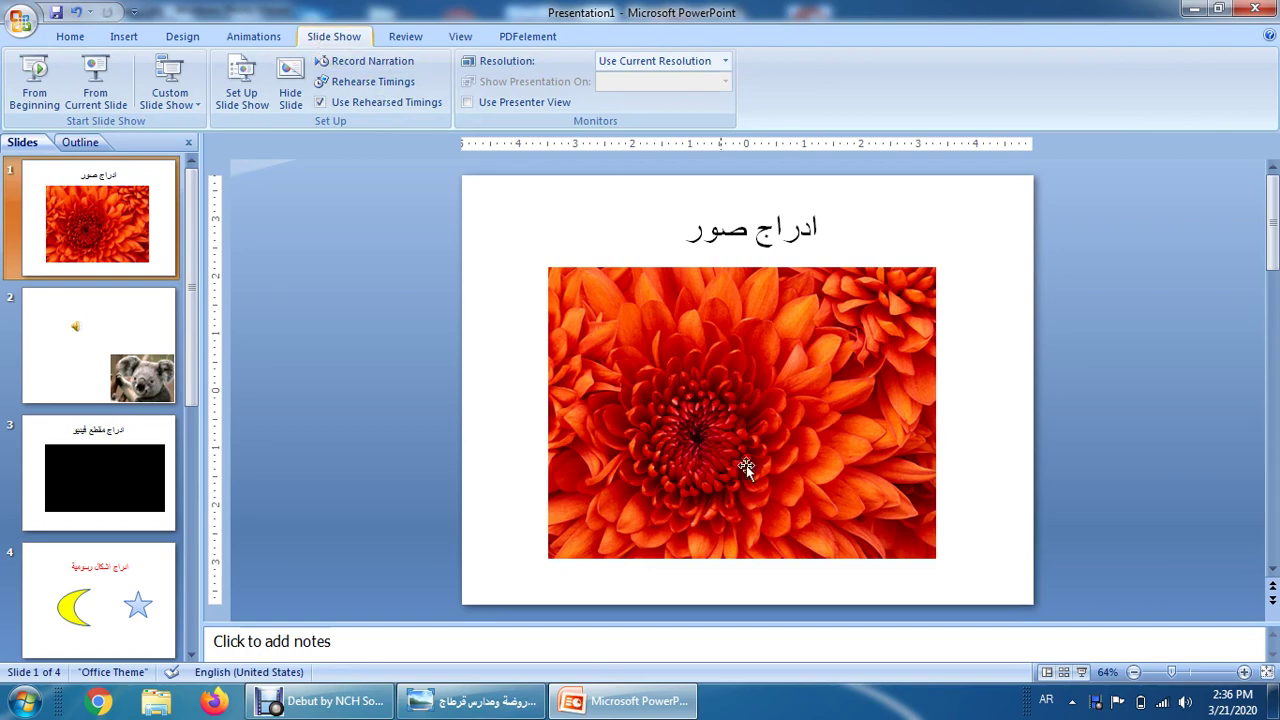
left_click(1083, 673)
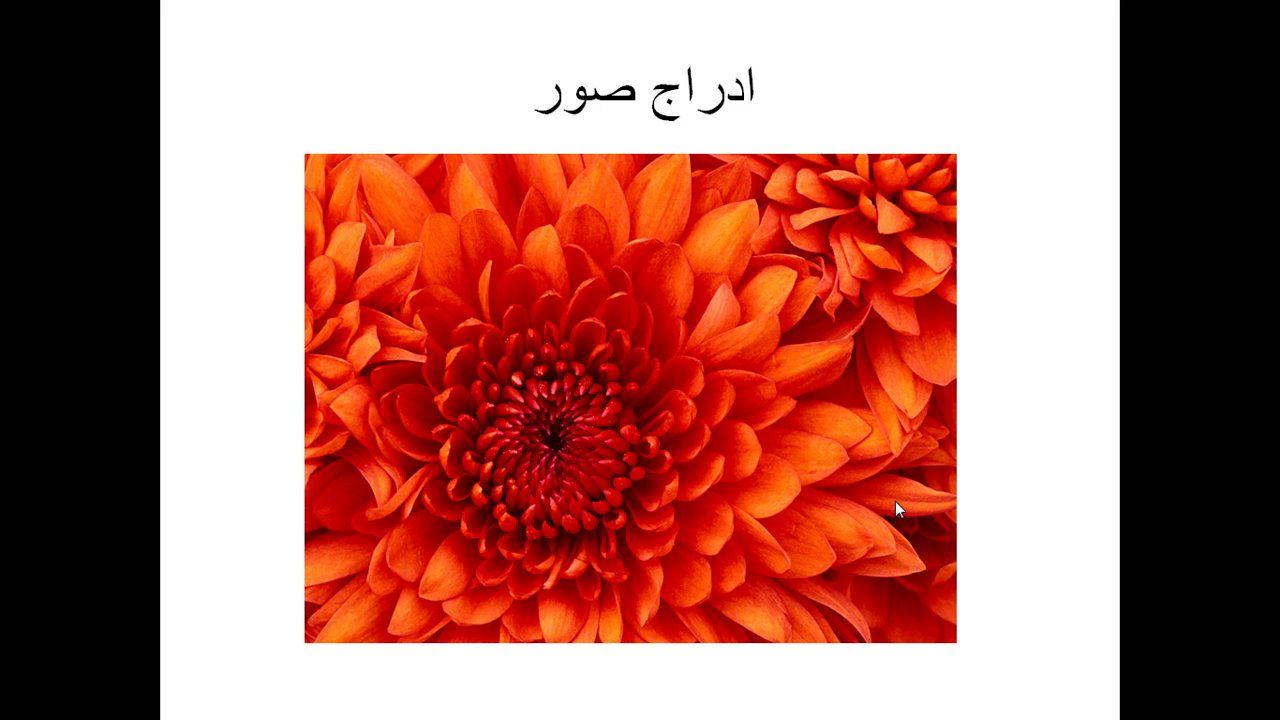
left_click(895, 505)
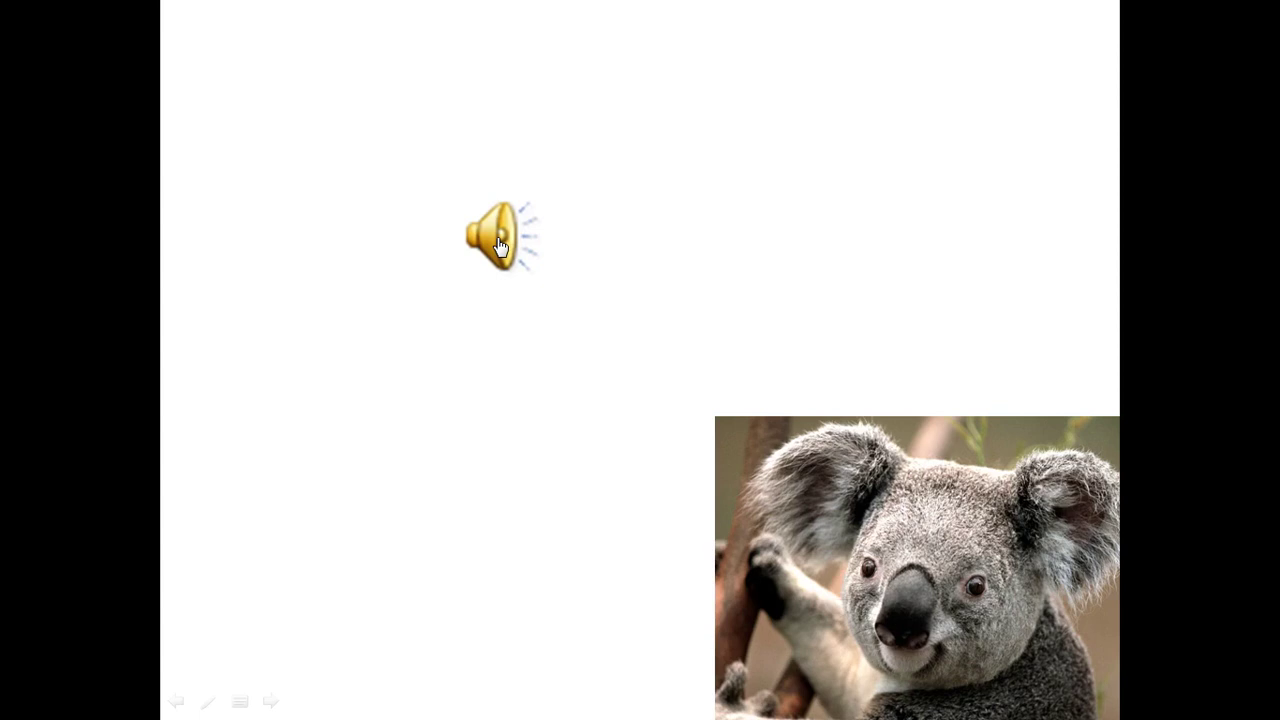
left_click(865, 467)
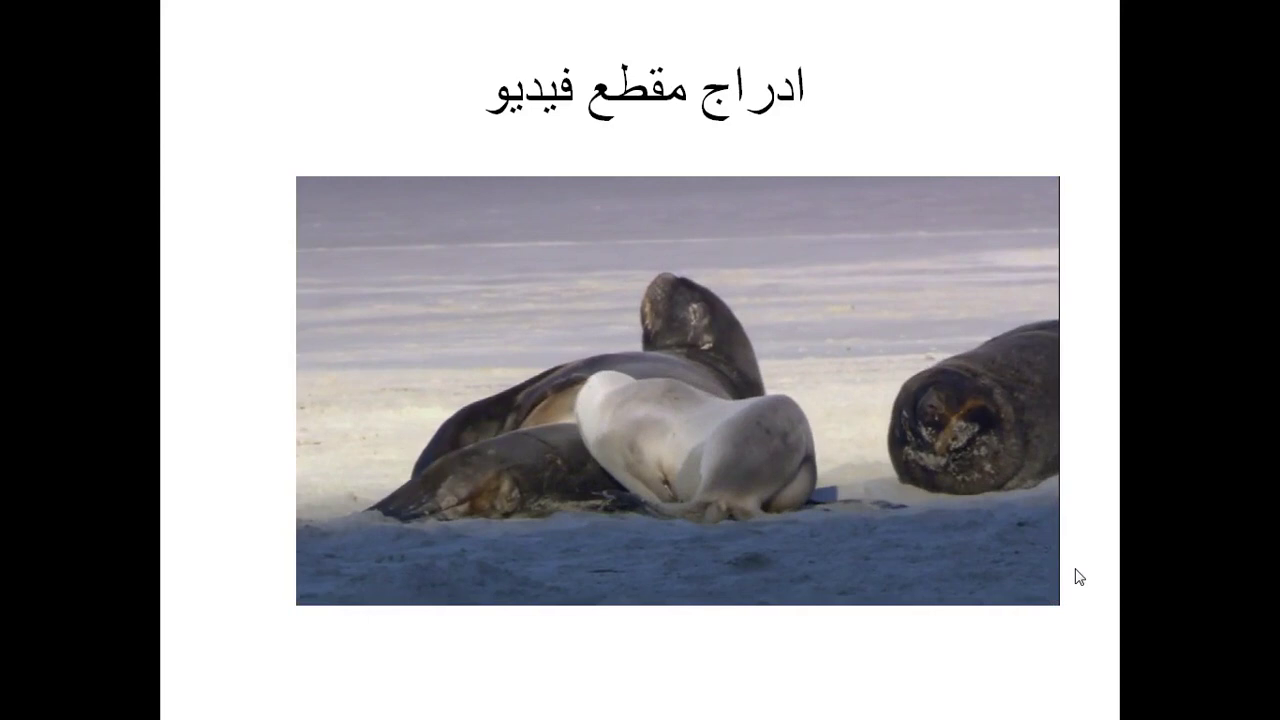
left_click(1079, 577)
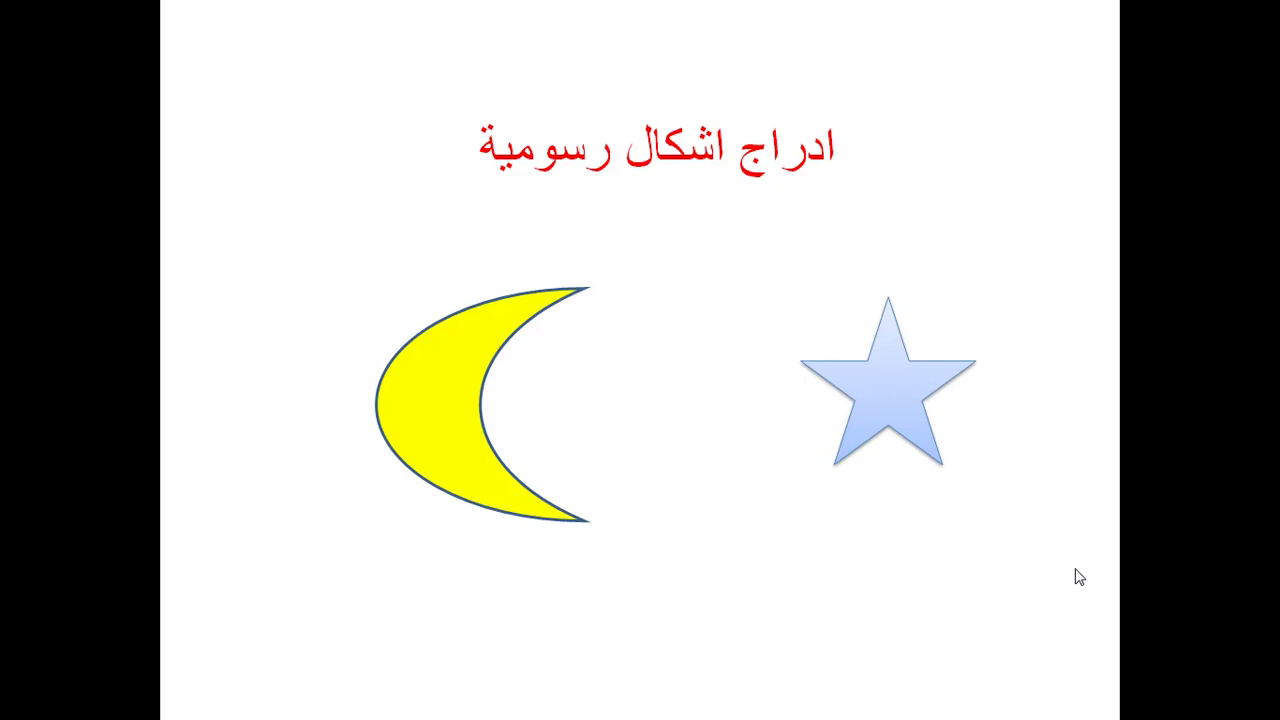
left_click(1079, 577)
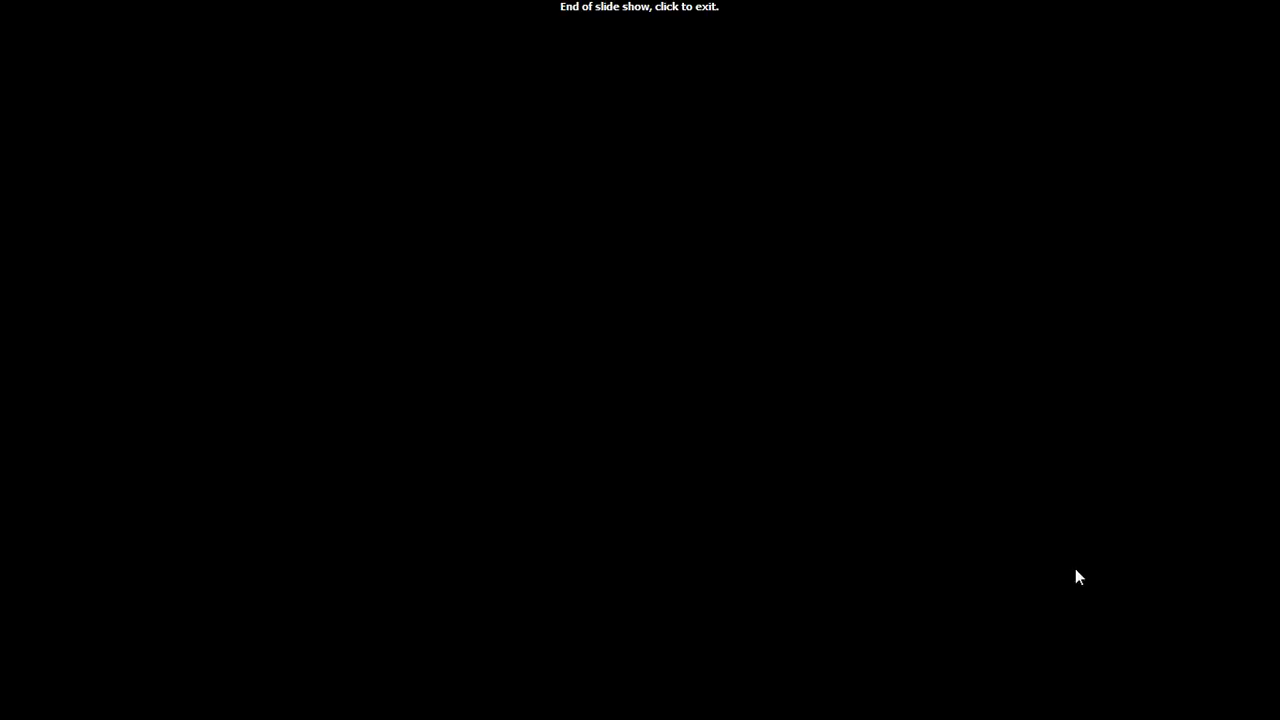
left_click(1079, 577)
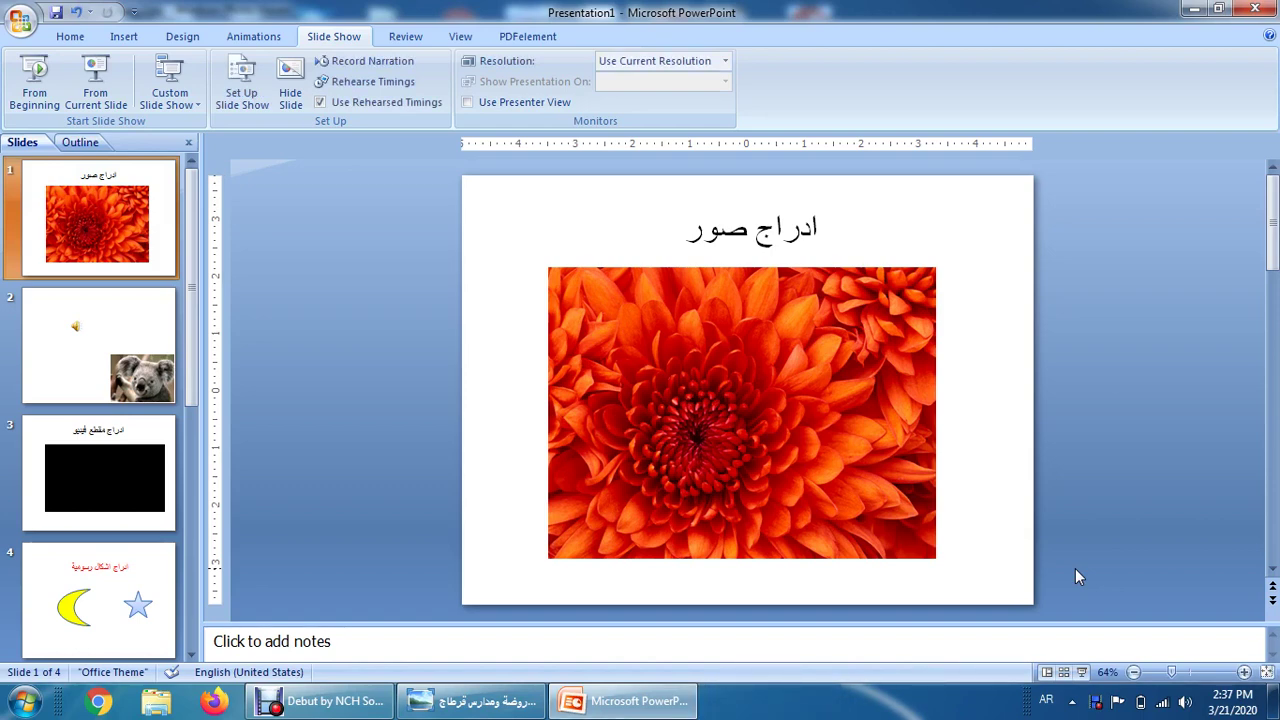
Bring Windows Photo Viewer forward and show the next image, the four-slide assignment sheet.
left_click(489, 704)
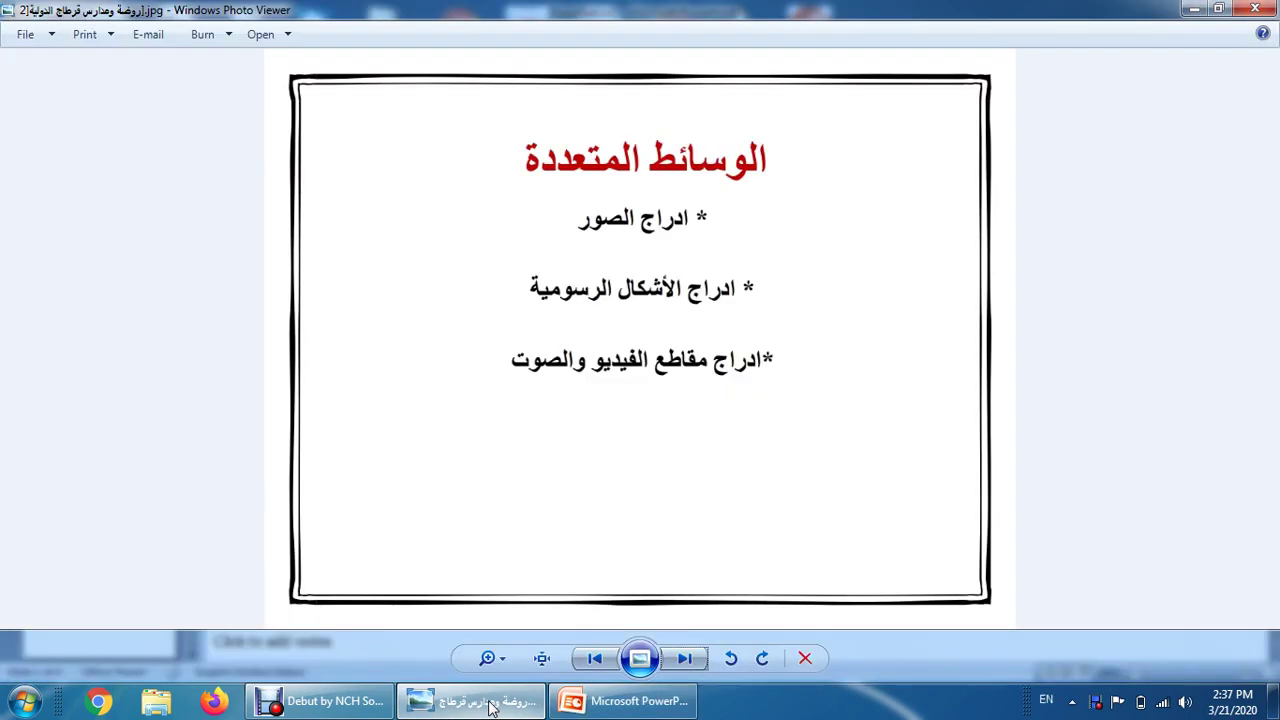
left_click(684, 658)
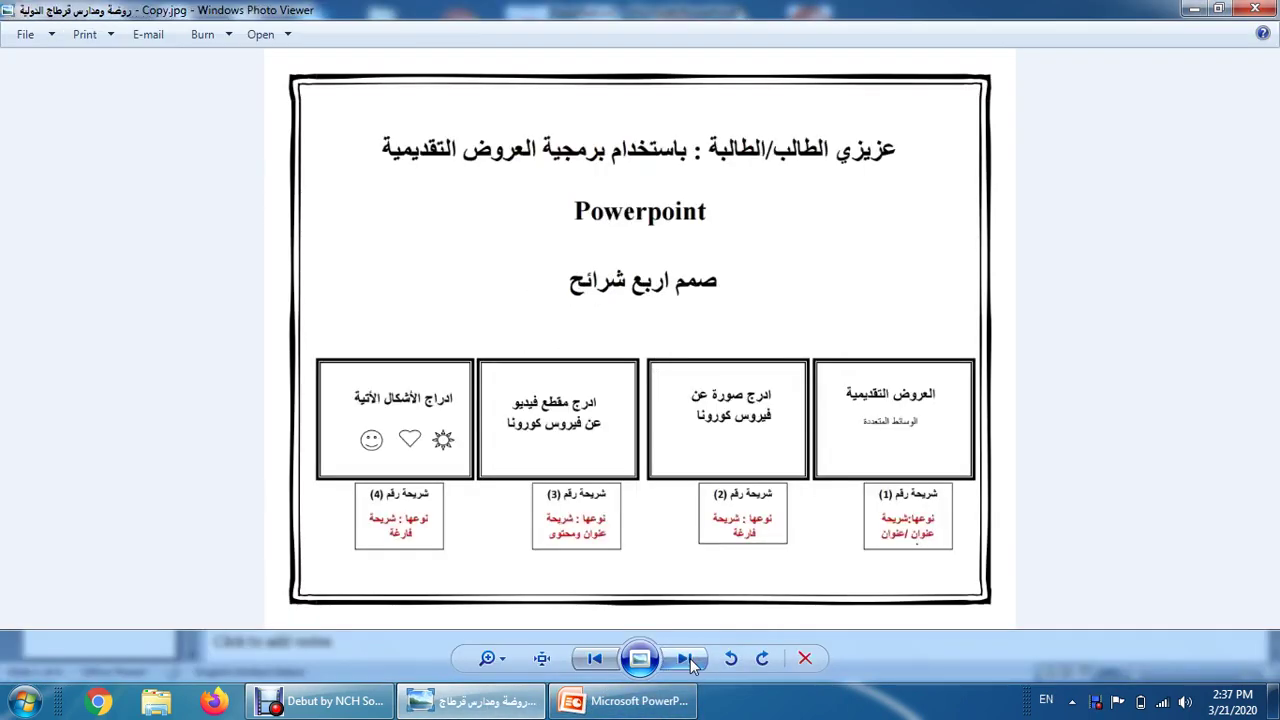